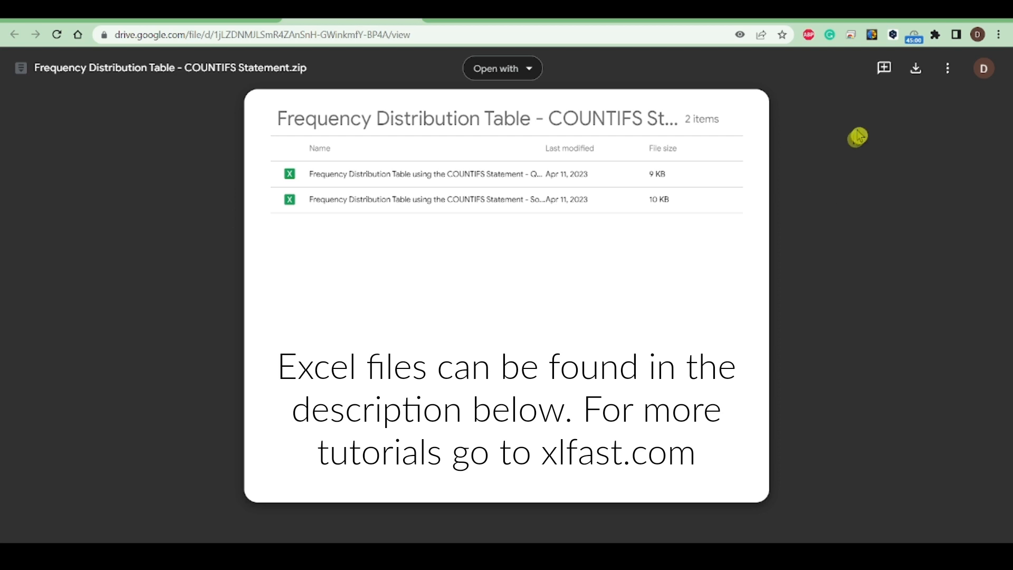
Download Frequency Distribution Table - COUNTIFS Statement.zip from Google Drive and open the downloaded archive
{"action": "left_click", "coordinate": [917, 73]}
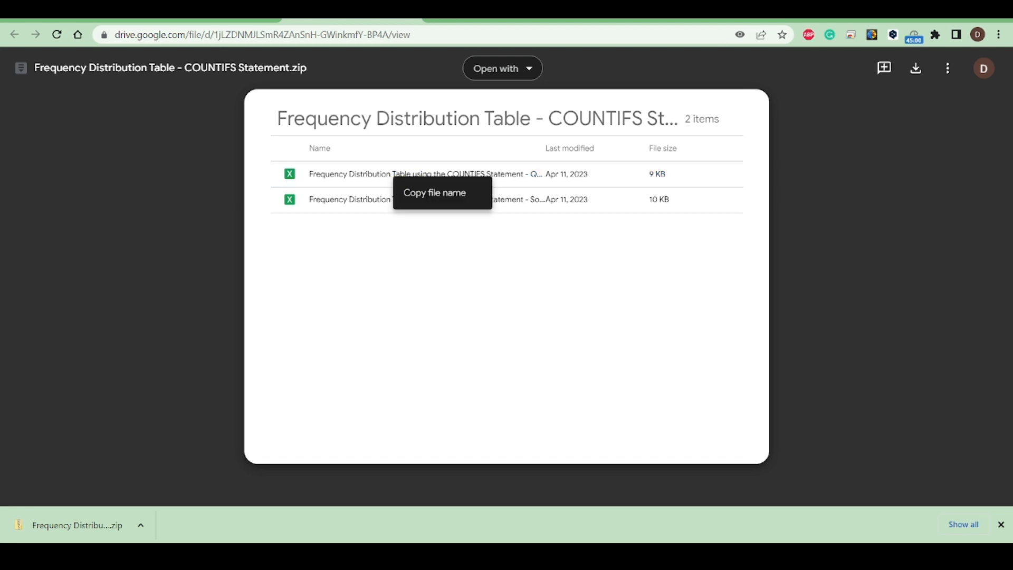
{"action": "left_click", "coordinate": [915, 69]}
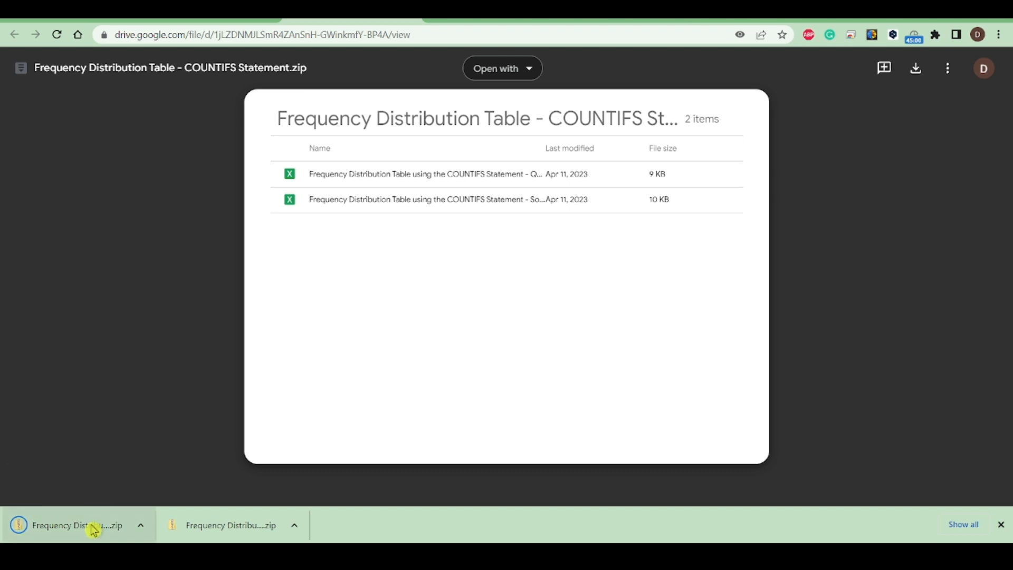
{"action": "left_click", "coordinate": [95, 526]}
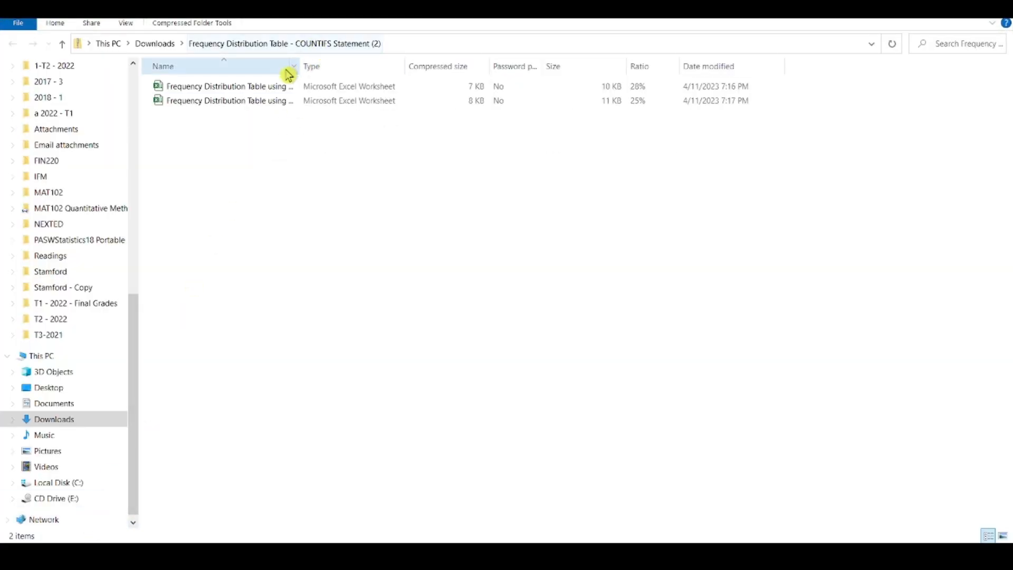
Open the question workbook, the first file in the archive, in Excel and enable editing
{"action": "left_click", "coordinate": [282, 90]}
{"action": "double_click", "coordinate": [282, 90]}
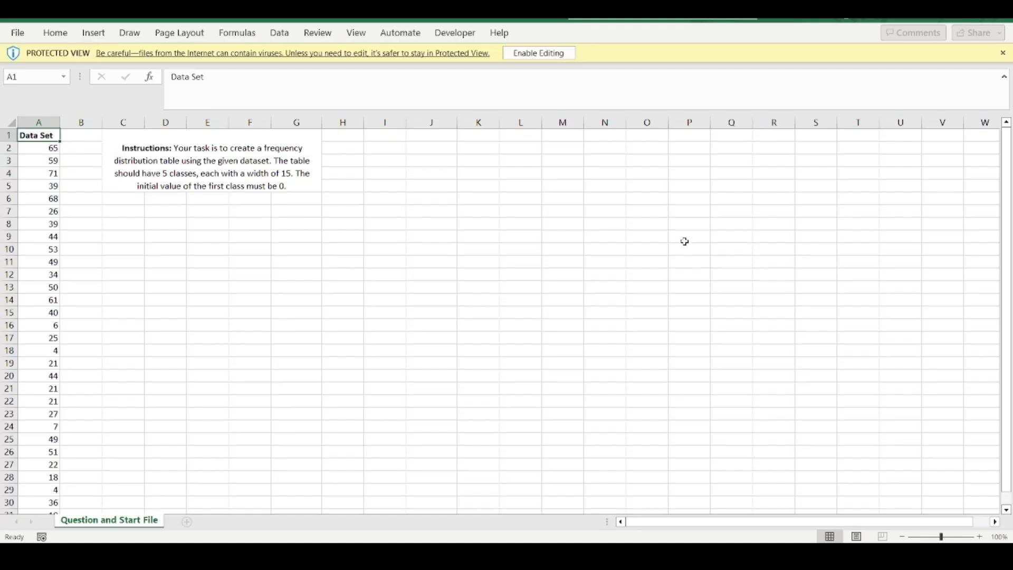
{"action": "left_click", "coordinate": [533, 57]}
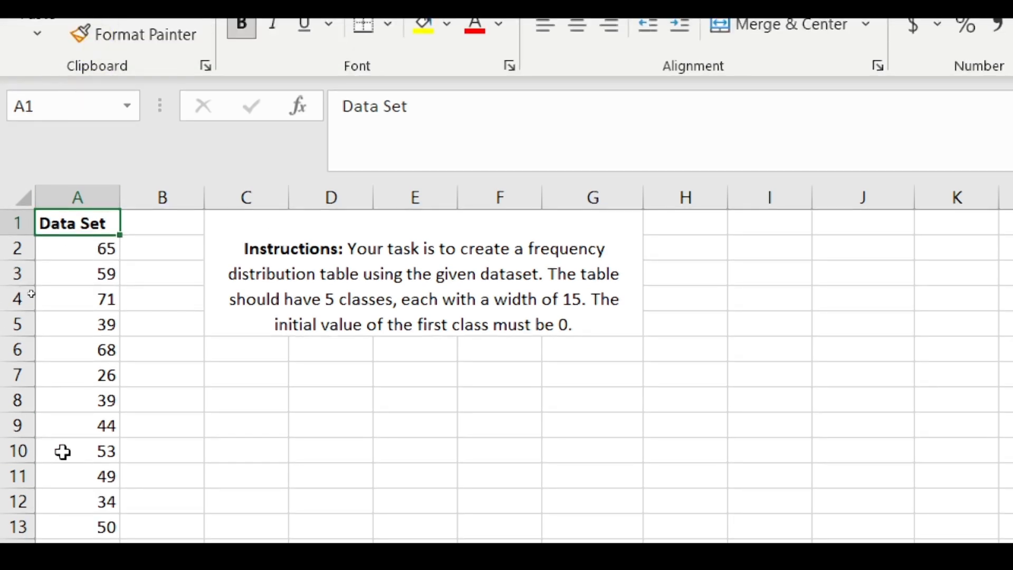
Look through the Data Set values in column A down to the last entry and return to the instructions
{"action": "scroll", "coordinate": [66, 452], "scroll_direction": "down", "scroll_amount": 4}
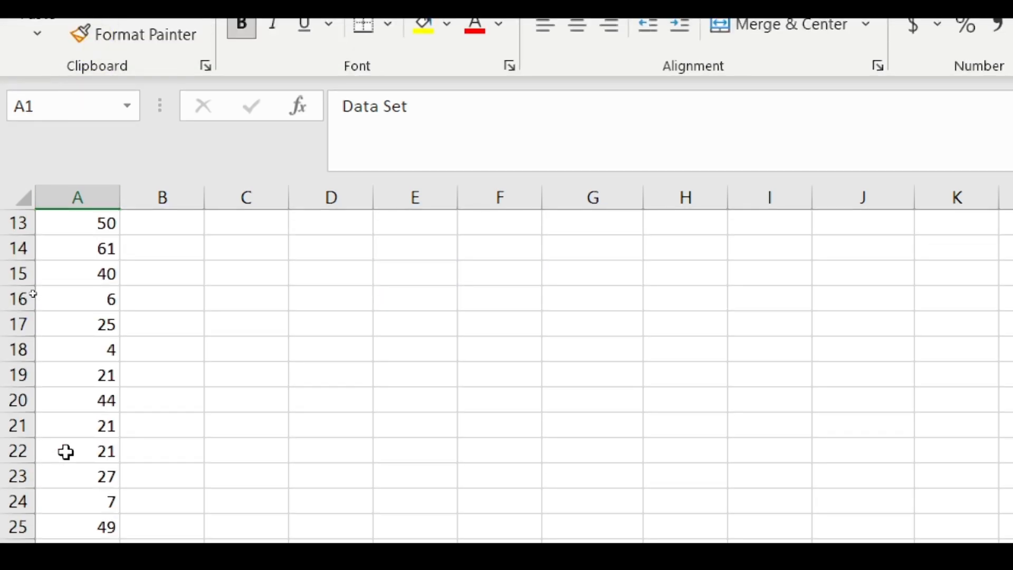
{"action": "left_click", "coordinate": [107, 352]}
{"action": "scroll", "coordinate": [107, 359], "scroll_direction": "down", "scroll_amount": 5}
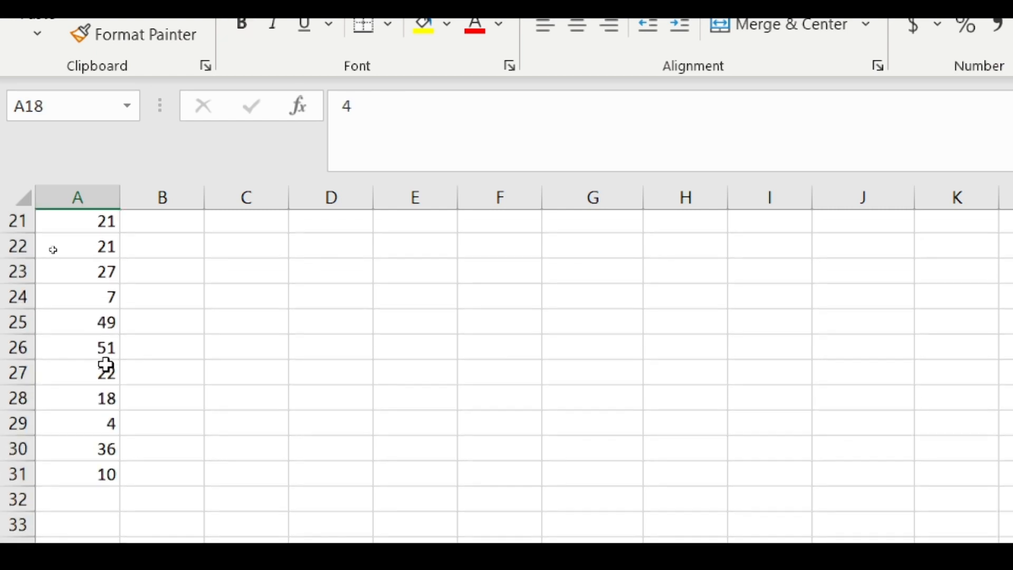
{"action": "scroll", "coordinate": [107, 364], "scroll_direction": "up", "scroll_amount": 3}
{"action": "scroll", "coordinate": [107, 364], "scroll_direction": "up", "scroll_amount": 6}
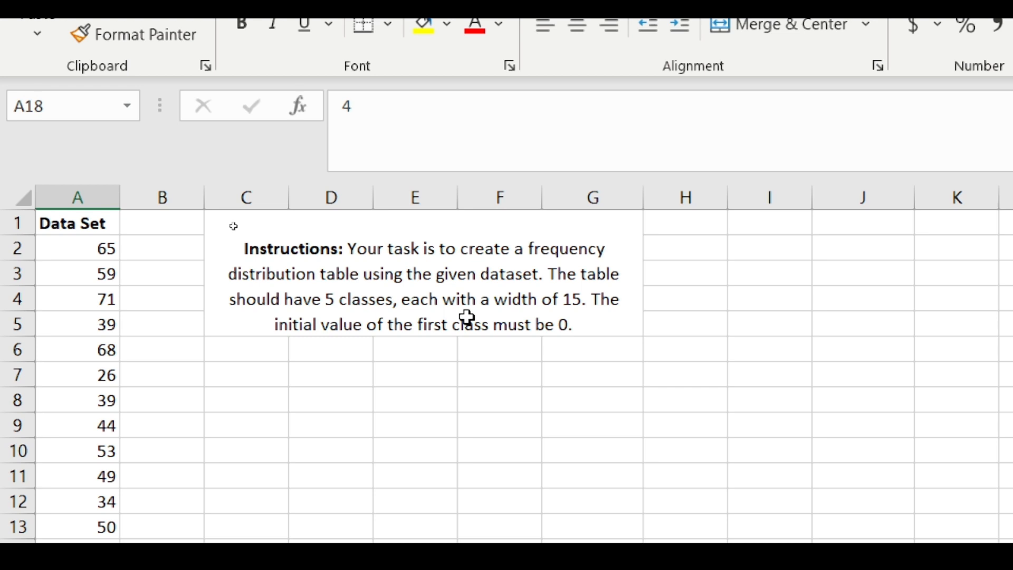
Enter the heading Class in C7 and number the five classes 1 to 5 in C8:C12
{"action": "left_click", "coordinate": [251, 381]}
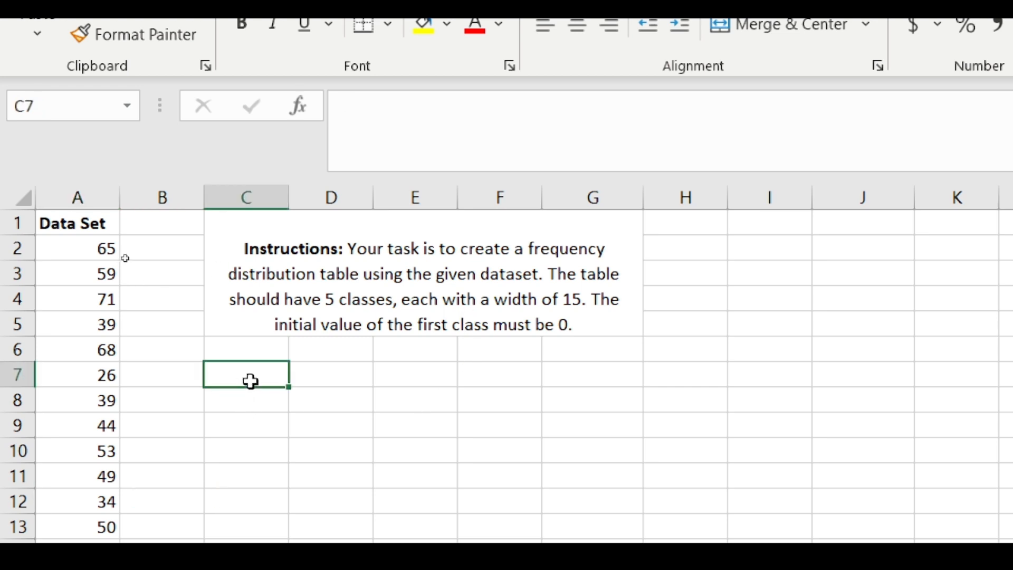
{"action": "type", "text": "Class"}
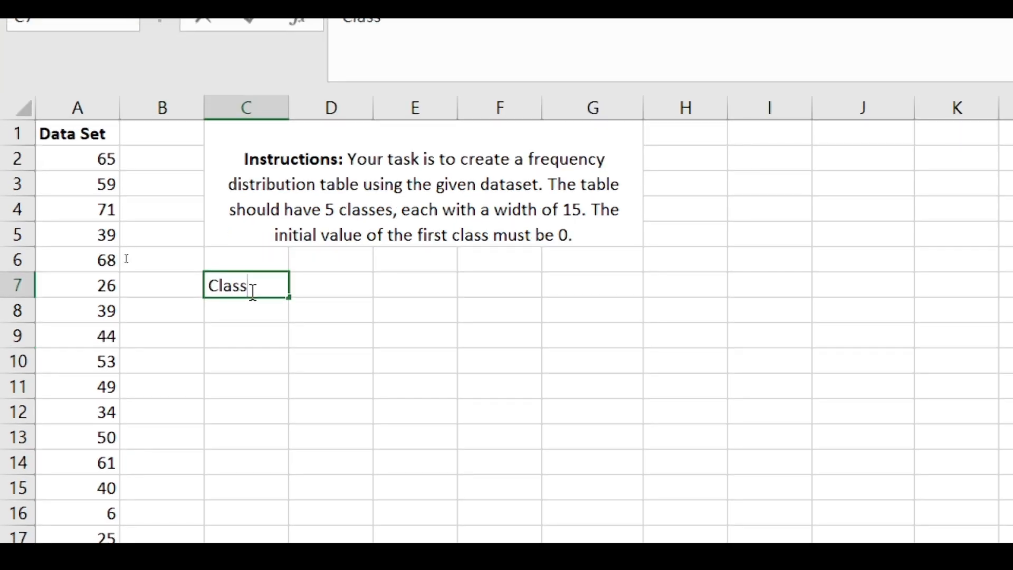
{"action": "key", "text": "Return"}
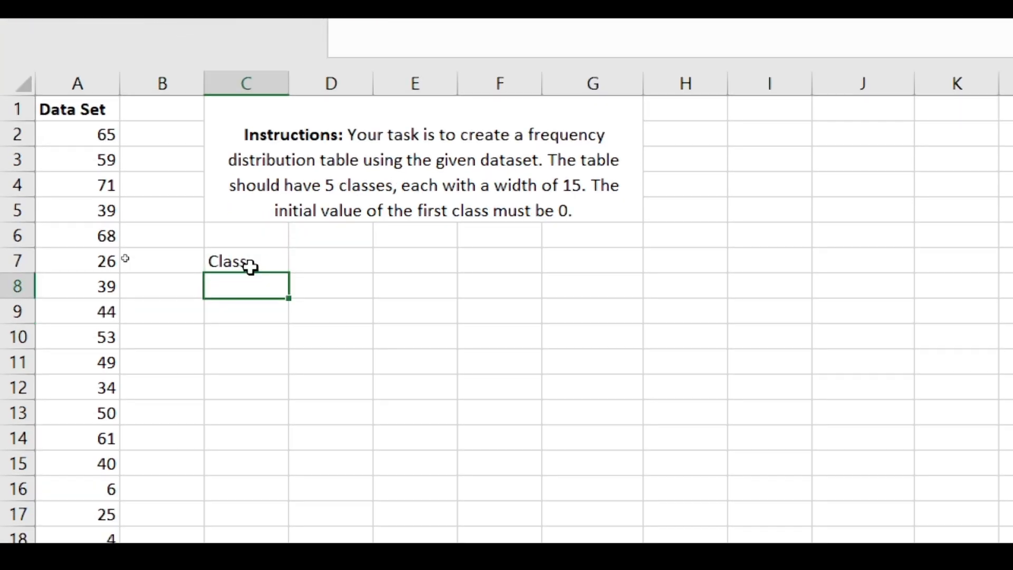
{"action": "type", "text": "1"}
{"action": "key", "text": "Return"}
{"action": "type", "text": "2"}
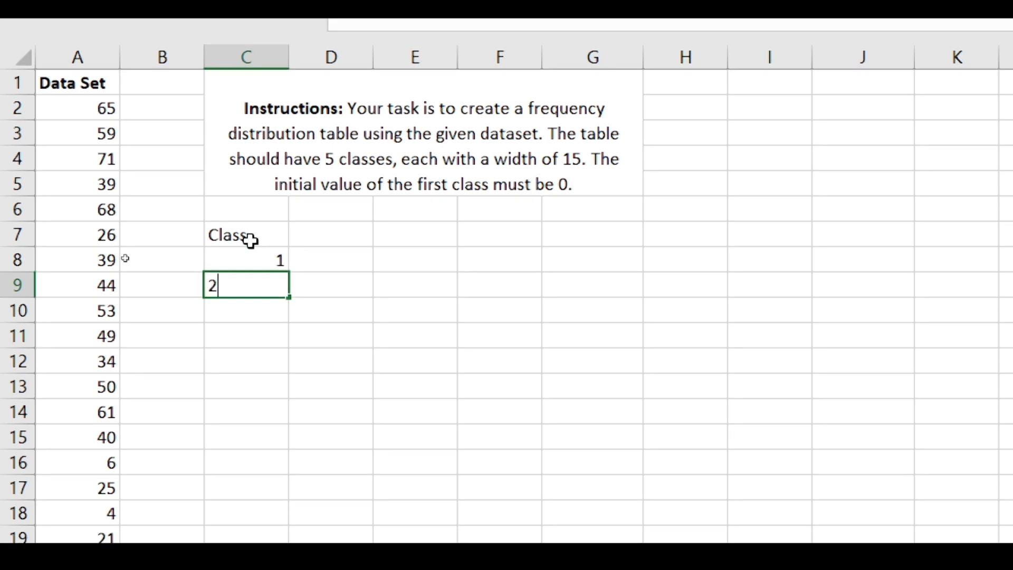
{"action": "key", "text": "Return"}
{"action": "type", "text": "3"}
{"action": "key", "text": "Return"}
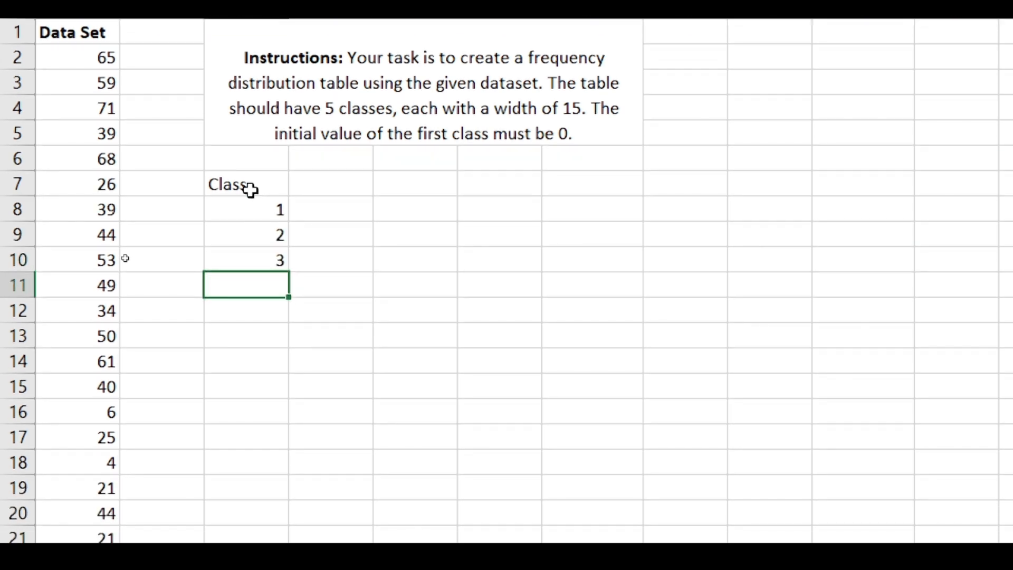
{"action": "type", "text": "4"}
{"action": "key", "text": "Return"}
{"action": "type", "text": "5"}
{"action": "key", "text": "Tab"}
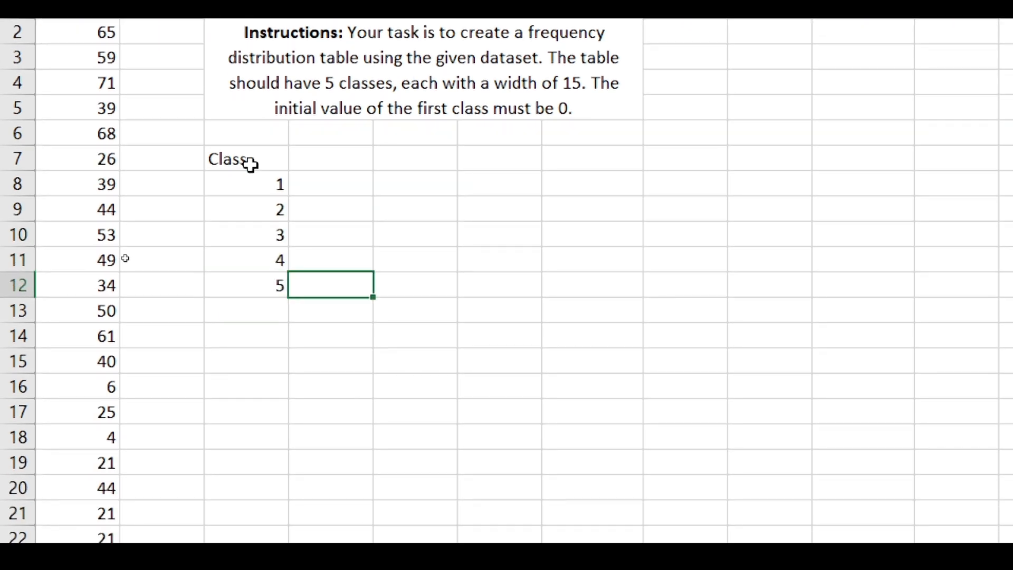
Add the headings Start Value in D7 and End Value in E7
{"action": "key", "text": "Up"}
{"action": "key", "text": "Up"}
{"action": "key", "text": "Up"}
{"action": "key", "text": "Up"}
{"action": "key", "text": "Up"}
{"action": "type", "text": "S"}
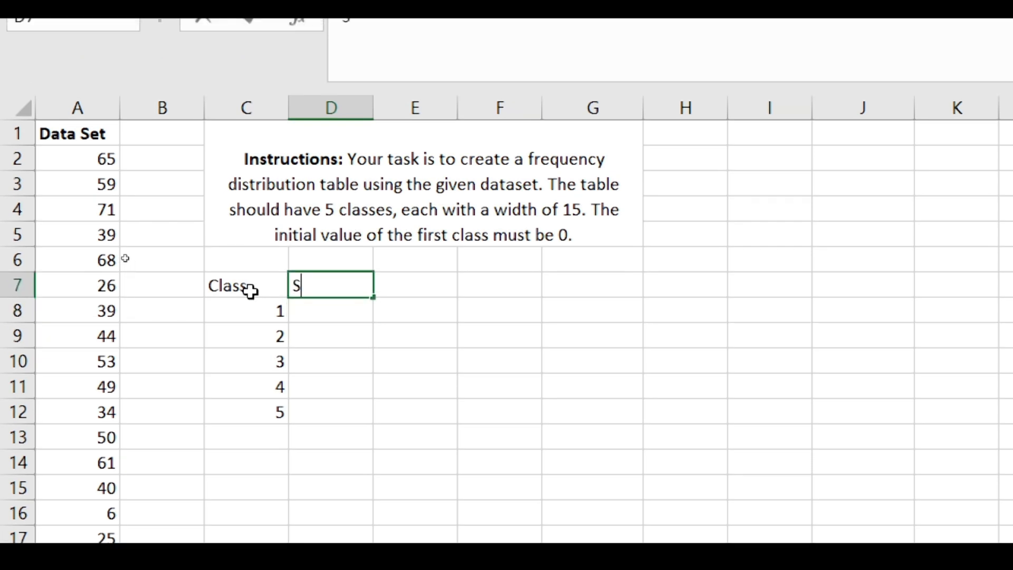
{"action": "type", "text": "tart Value"}
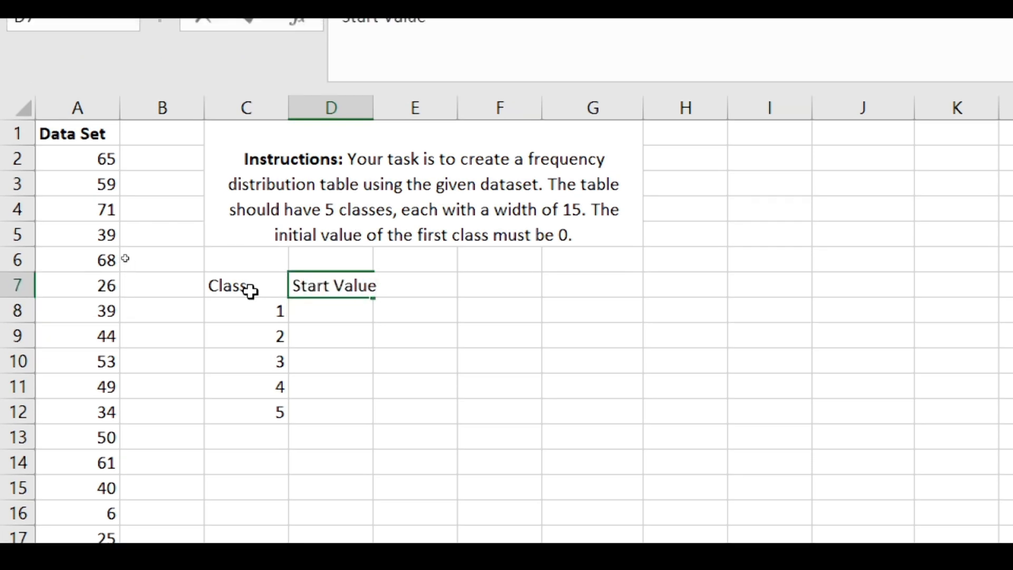
{"action": "key", "text": "Tab"}
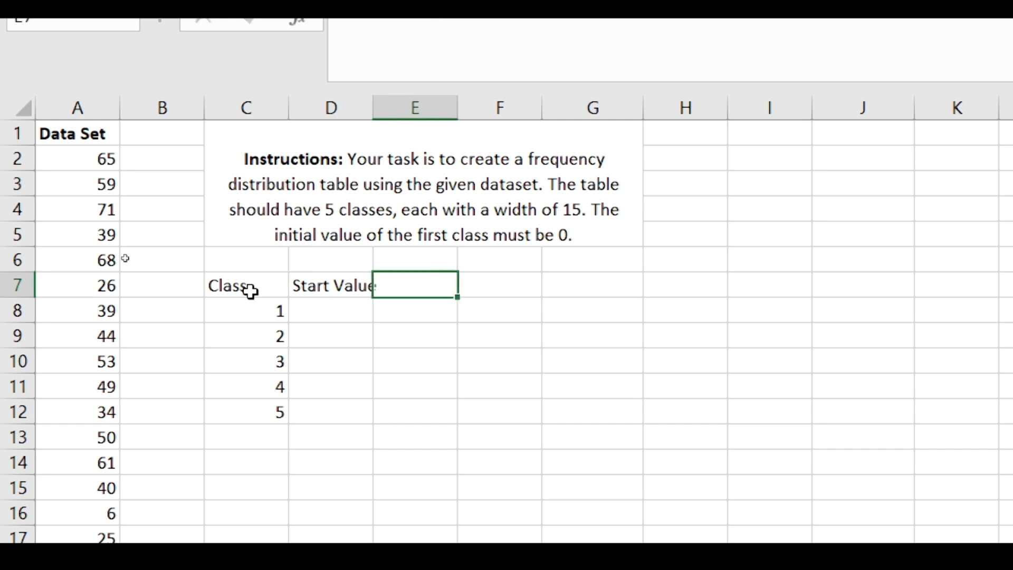
{"action": "type", "text": "End"}
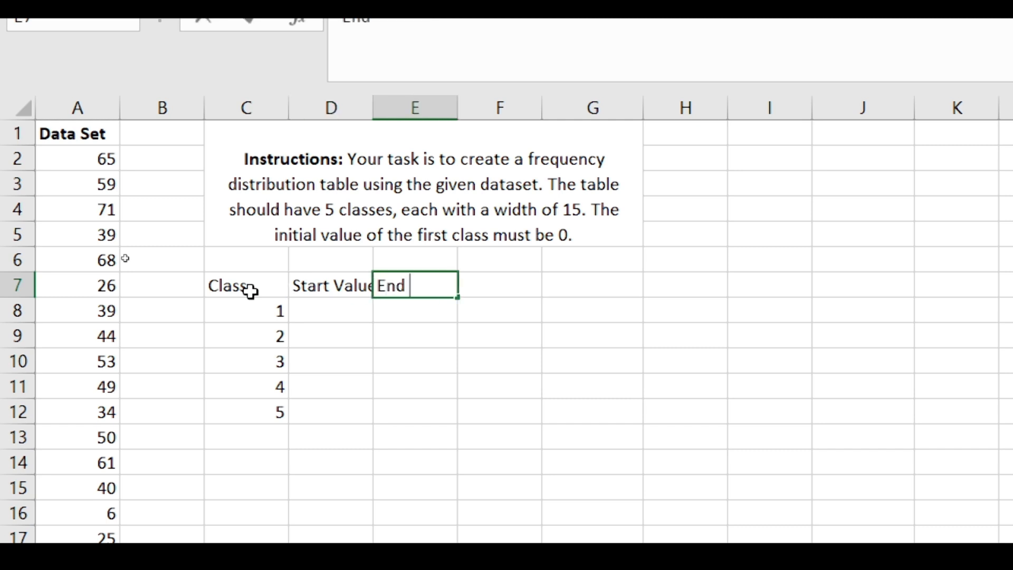
{"action": "type", "text": " Value"}
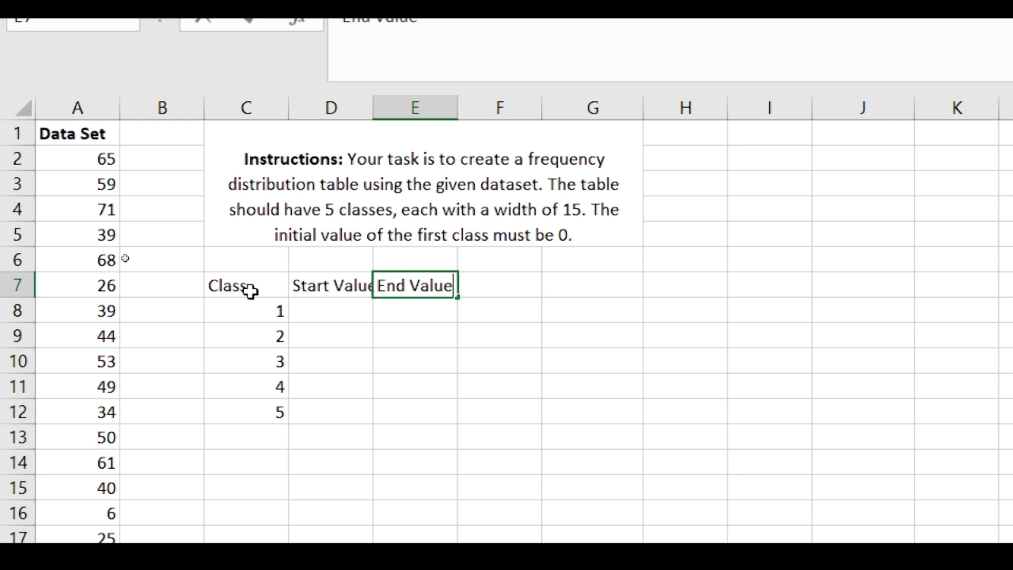
{"action": "key", "text": "Return"}
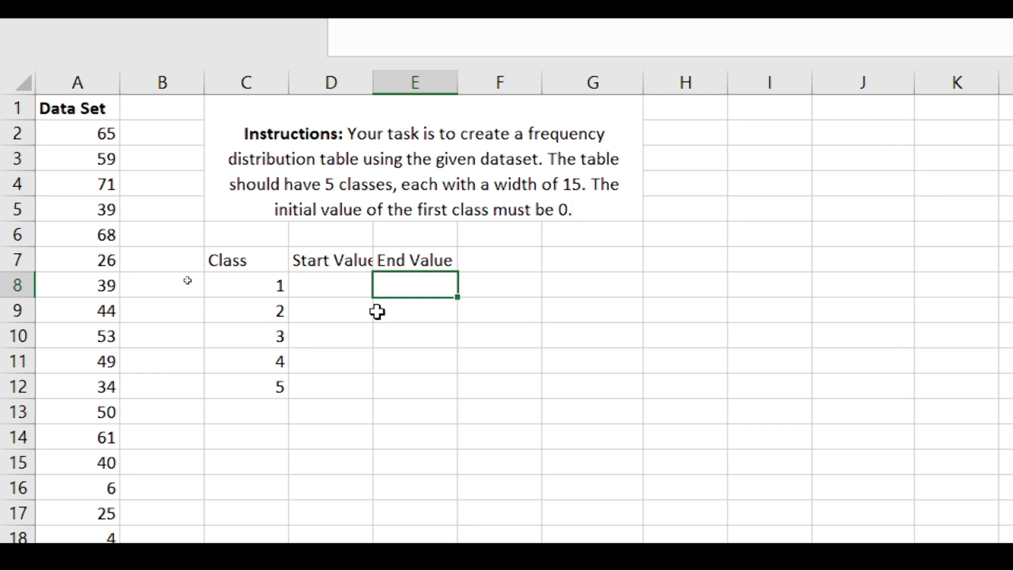
Enter the limits of class 1 in row 8: start value 0 and end value 15
{"action": "left_click", "coordinate": [336, 292]}
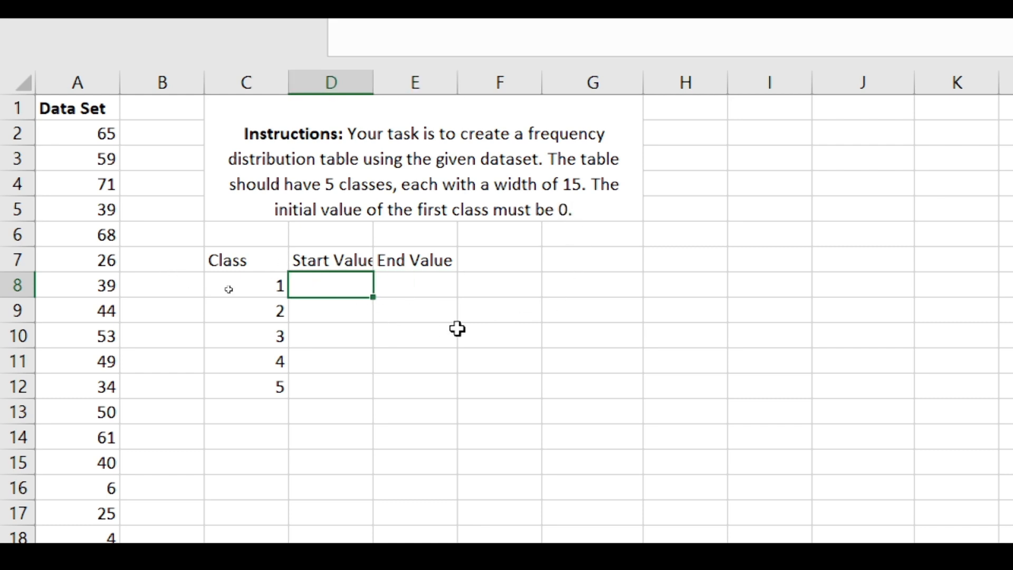
{"action": "type", "text": "0"}
{"action": "key", "text": "Tab"}
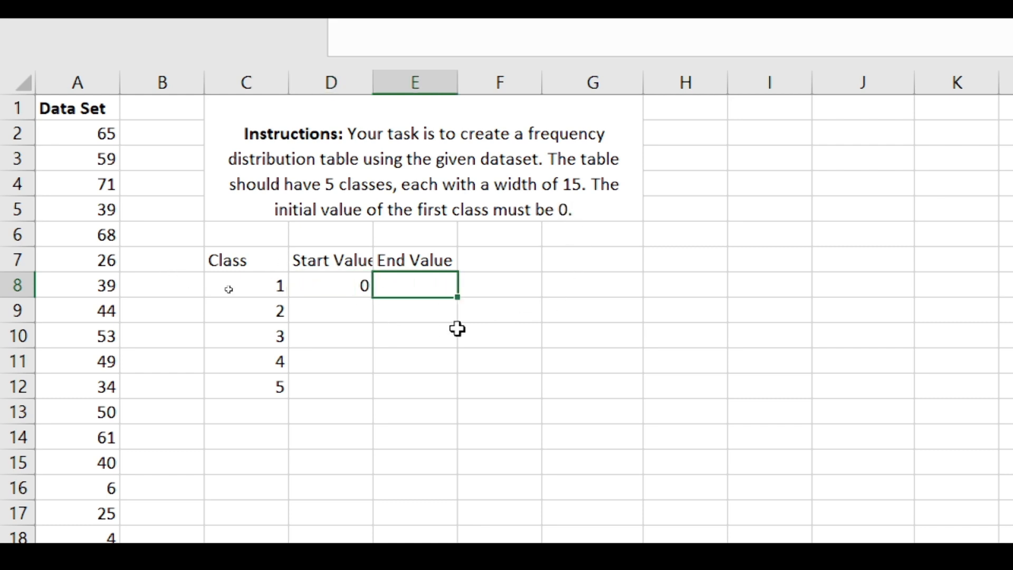
{"action": "type", "text": "15"}
{"action": "key", "text": "Return"}
Enter the limits of classes 2 and 3 in rows 9 and 10: 15 to 30 and 30 to 45
{"action": "key", "text": "Left"}
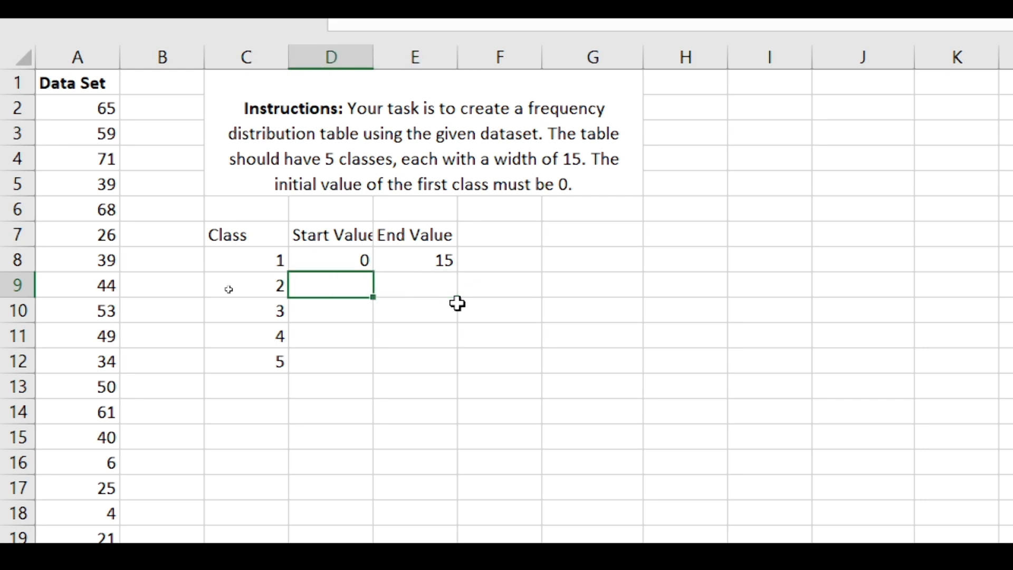
{"action": "type", "text": "15"}
{"action": "key", "text": "Tab"}
{"action": "type", "text": "30"}
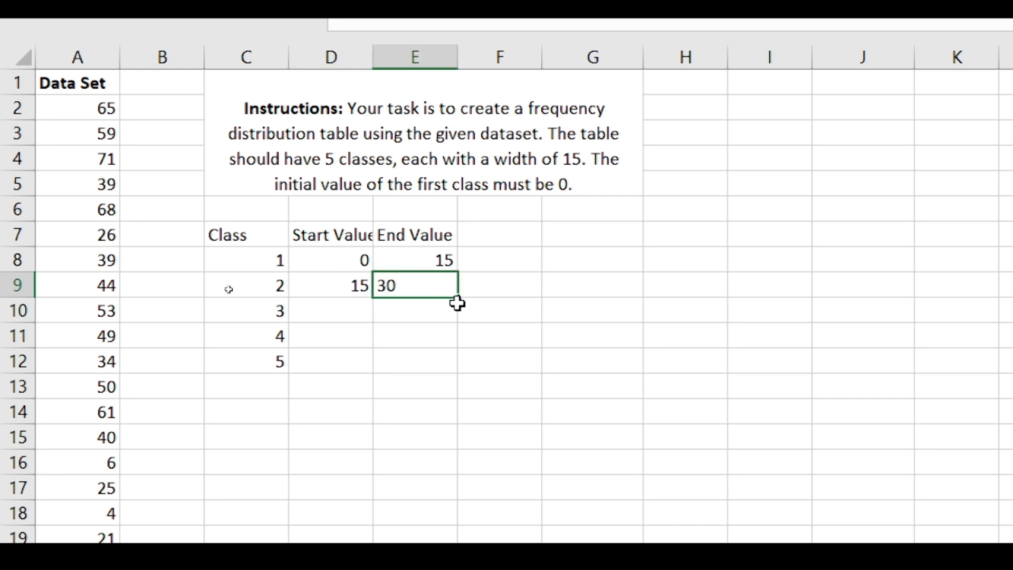
{"action": "key", "text": "Return"}
{"action": "key", "text": "Left"}
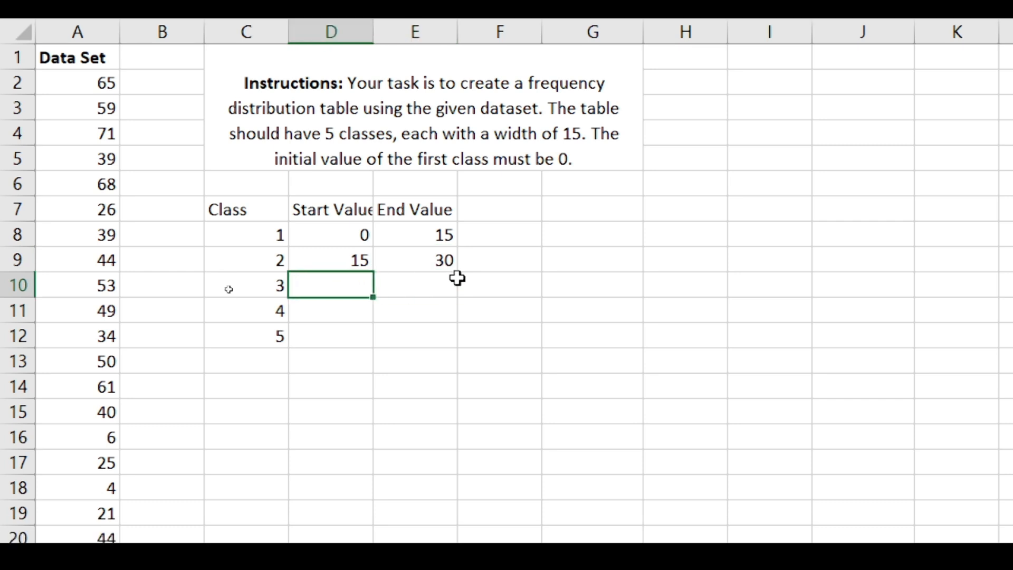
{"action": "type", "text": "30"}
{"action": "key", "text": "Tab"}
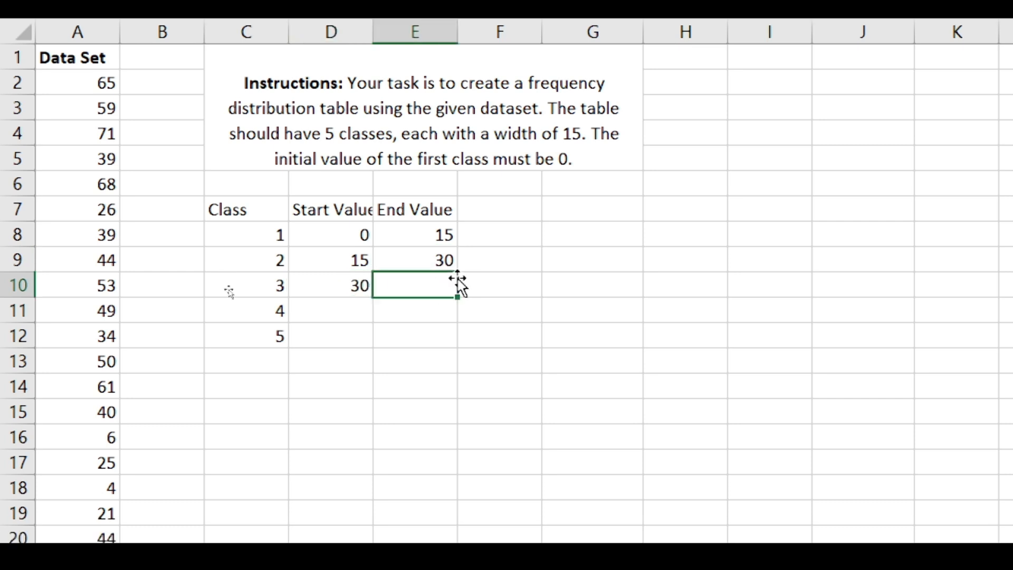
{"action": "type", "text": "45"}
{"action": "key", "text": "Return"}
Enter the limits of classes 4 and 5 in rows 11 and 12: 45 to 60 and 60 to 75
{"action": "key", "text": "Left"}
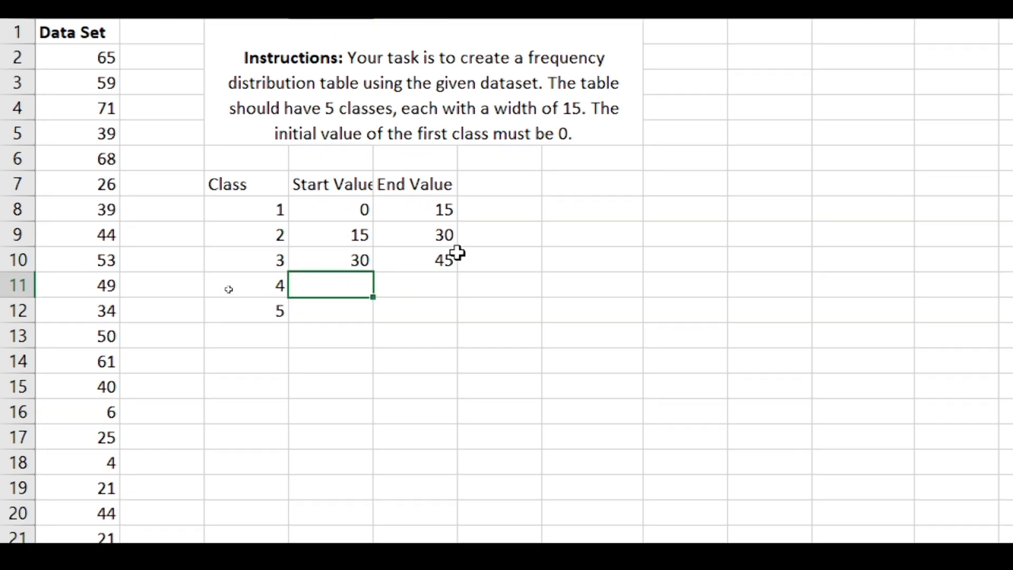
{"action": "type", "text": "45"}
{"action": "key", "text": "Tab"}
{"action": "type", "text": "60"}
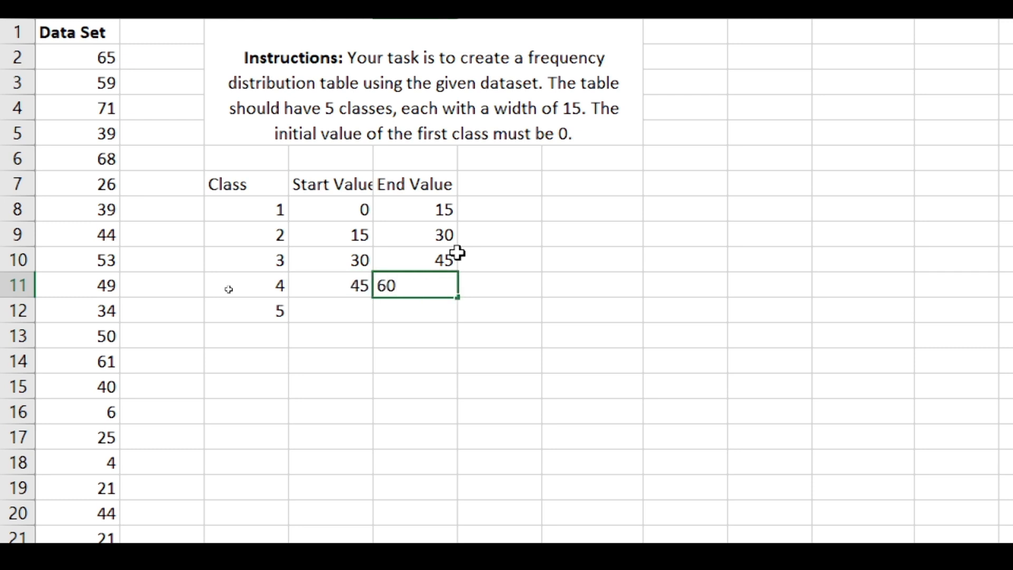
{"action": "key", "text": "Return"}
{"action": "key", "text": "Left"}
{"action": "type", "text": "60"}
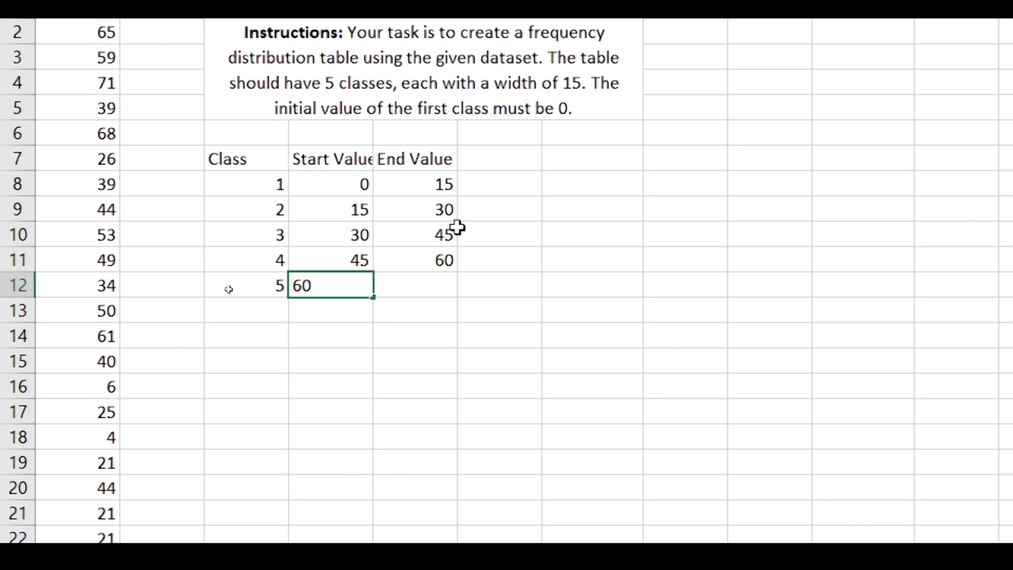
{"action": "key", "text": "Tab"}
{"action": "type", "text": "75"}
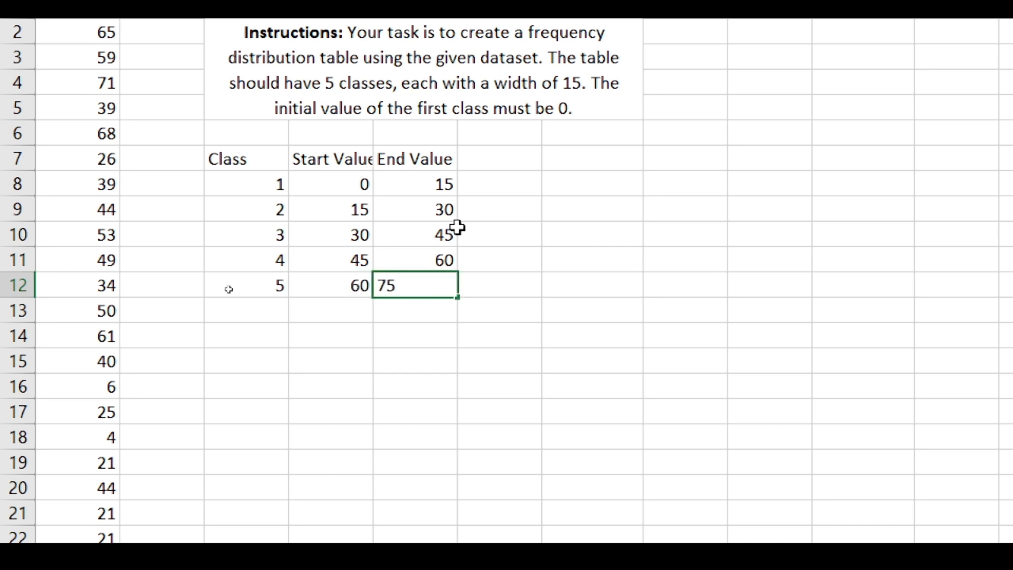
{"action": "key", "text": "Tab"}
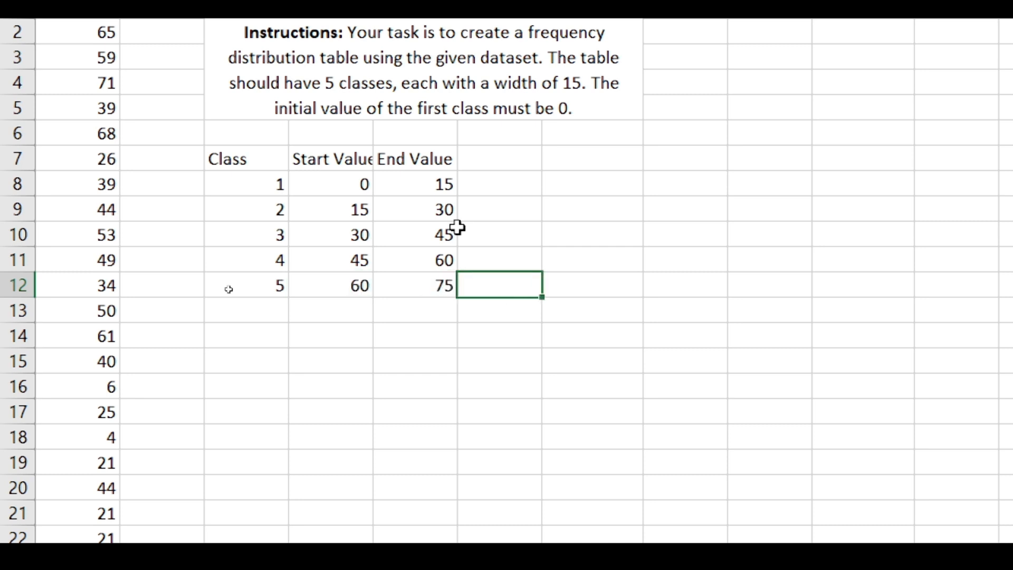
Add the heading Frequency in F7, beside the End Value heading
{"action": "key", "text": "Up"}
{"action": "key", "text": "Up"}
{"action": "key", "text": "Up"}
{"action": "key", "text": "Up"}
{"action": "key", "text": "Up"}
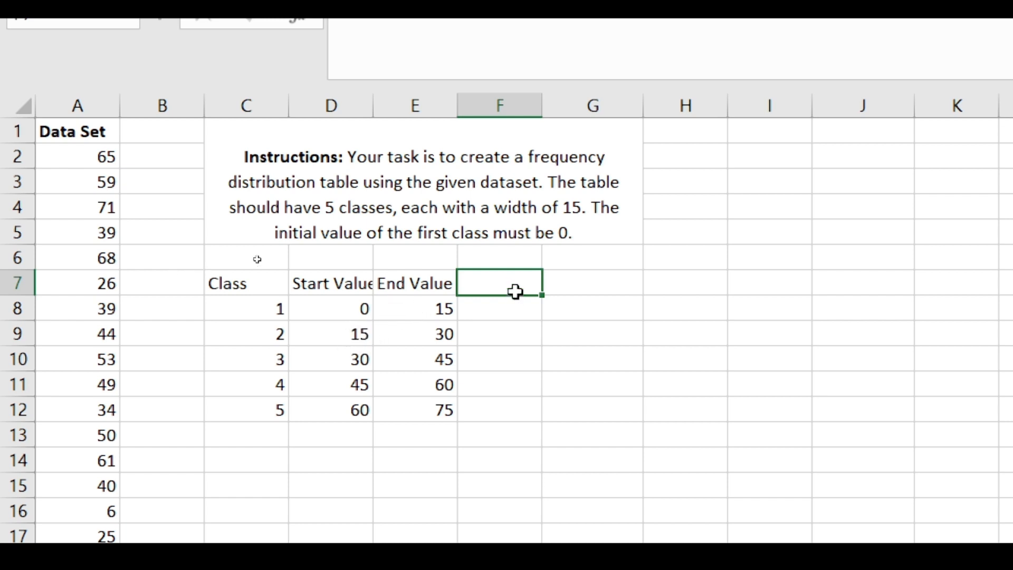
{"action": "type", "text": "Frequenc"}
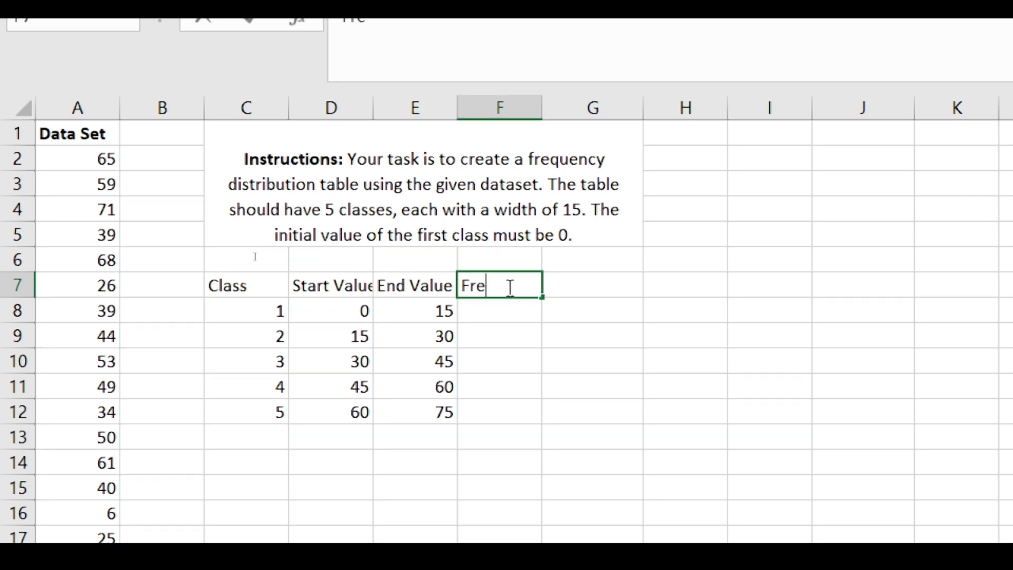
{"action": "type", "text": "y"}
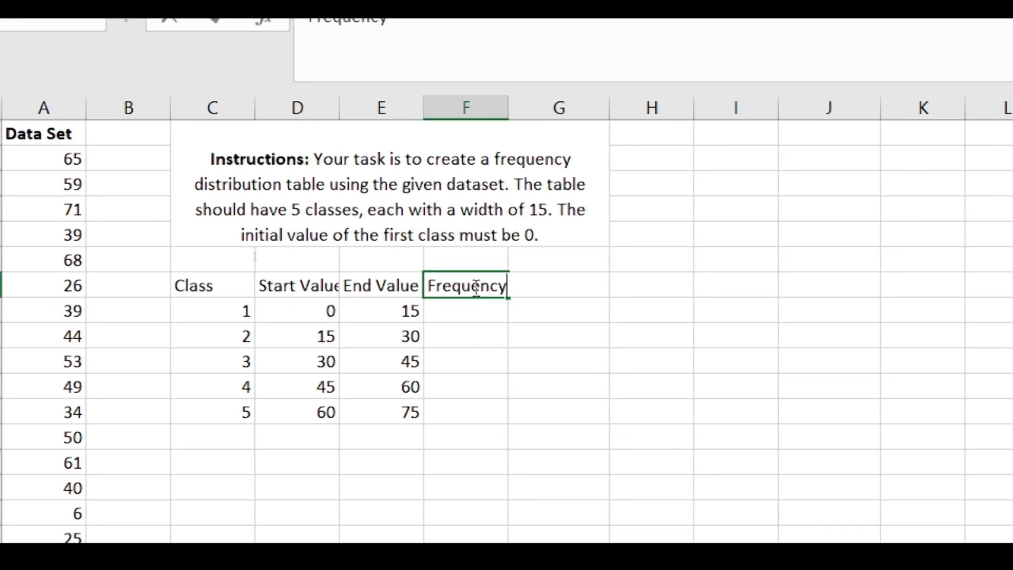
{"action": "key", "text": "Return"}
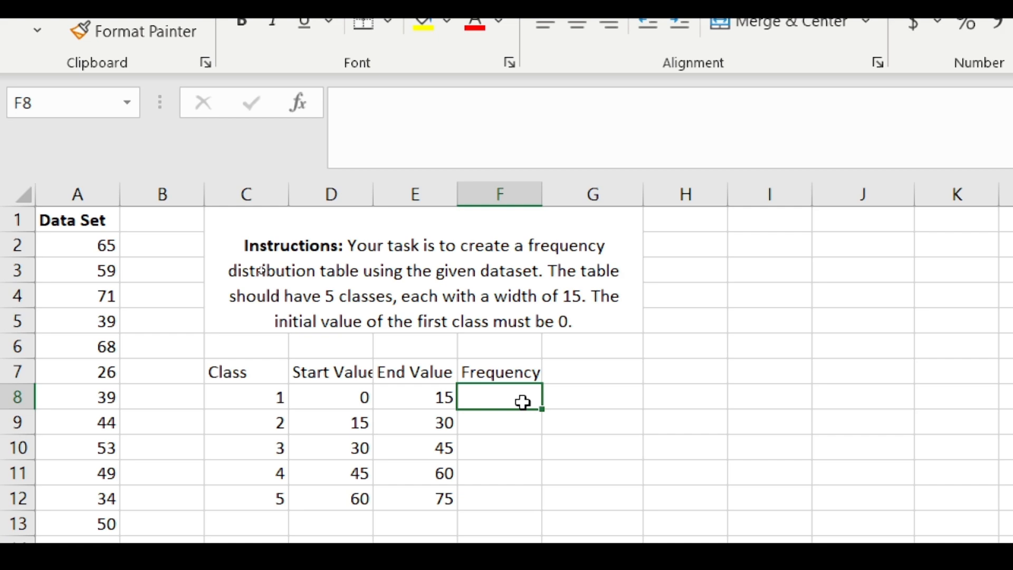
Start a COUNTIFS formula in F8 with the absolute data range $A$2:$A$31 as the first criteria range
{"action": "type", "text": "="}
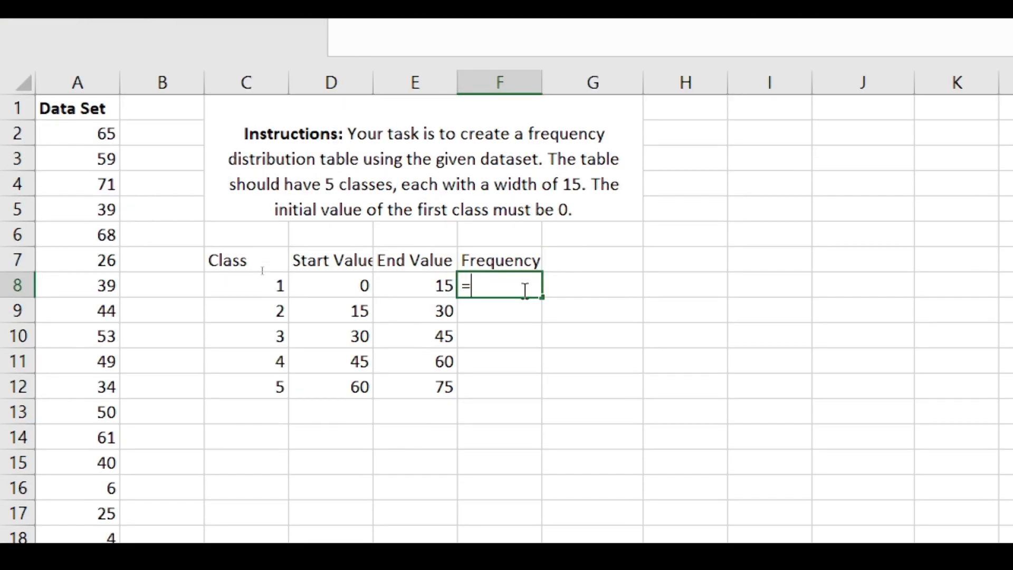
{"action": "type", "text": "counti"}
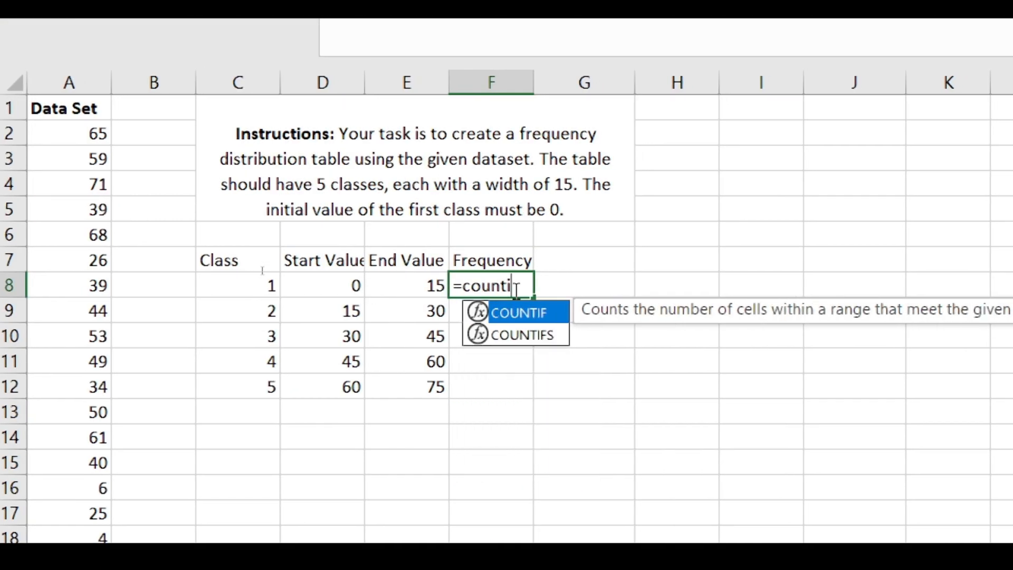
{"action": "type", "text": "fs("}
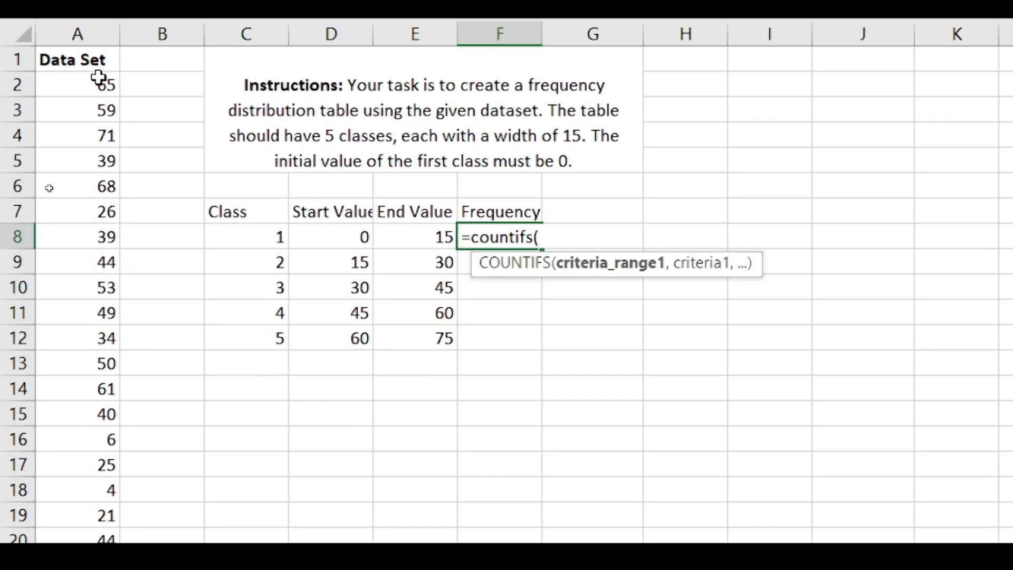
{"action": "left_click_drag", "start_coordinate": [97, 181], "coordinate": [94, 322]}
{"action": "left_click_drag", "start_coordinate": [47, 265], "coordinate": [92, 417]}
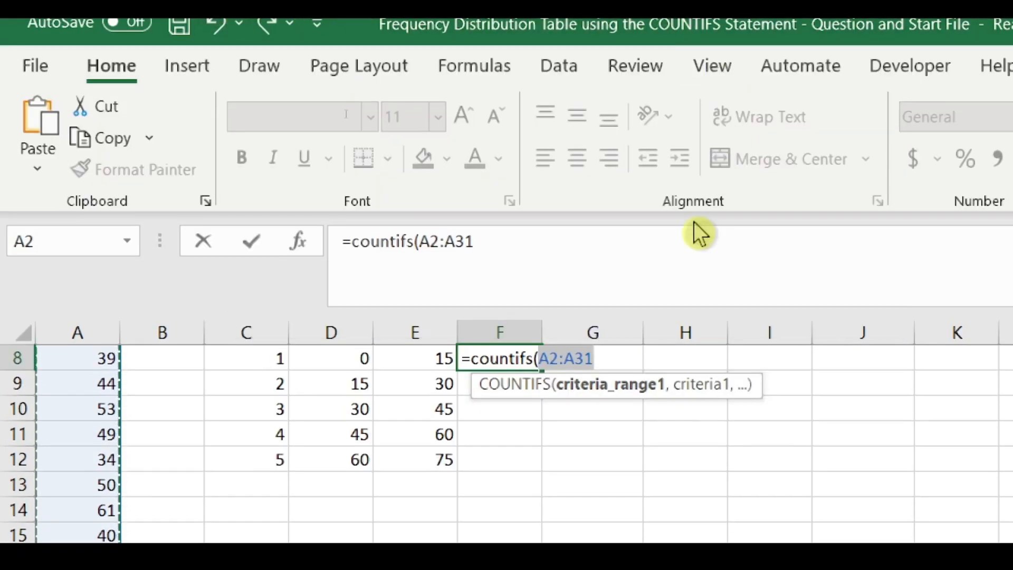
{"action": "key", "text": "F4"}
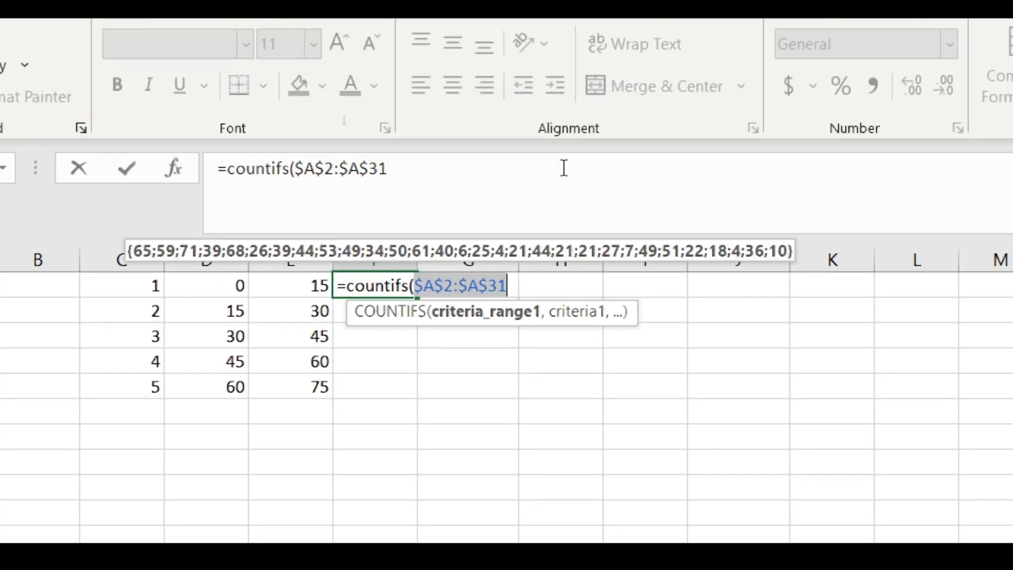
{"action": "type", "text": ","}
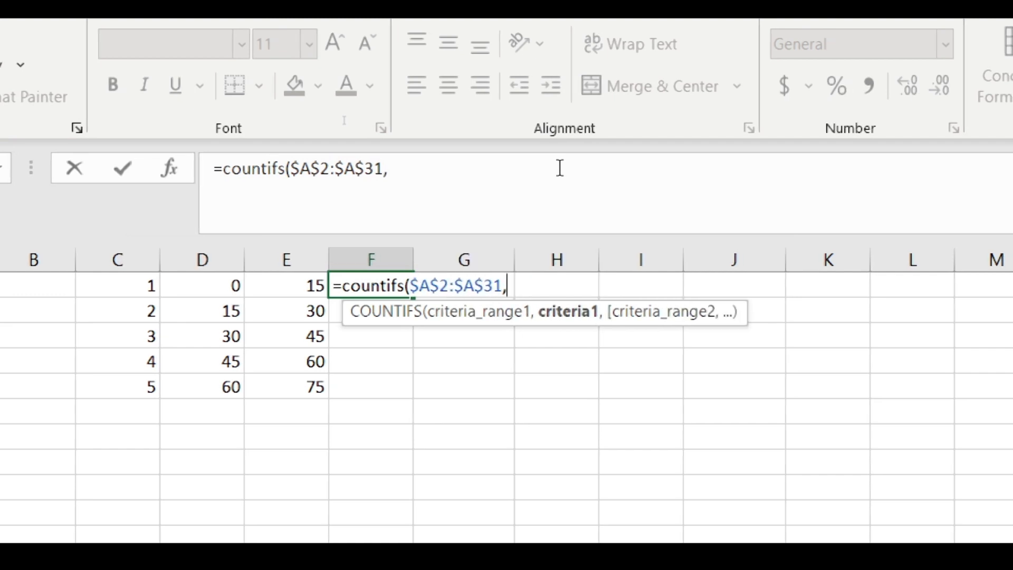
Add the first criterion ">="&D8 to the COUNTIFS formula, referring to the start value of class 1
{"action": "scroll", "coordinate": [151, 399], "scroll_direction": "up", "scroll_amount": 2}
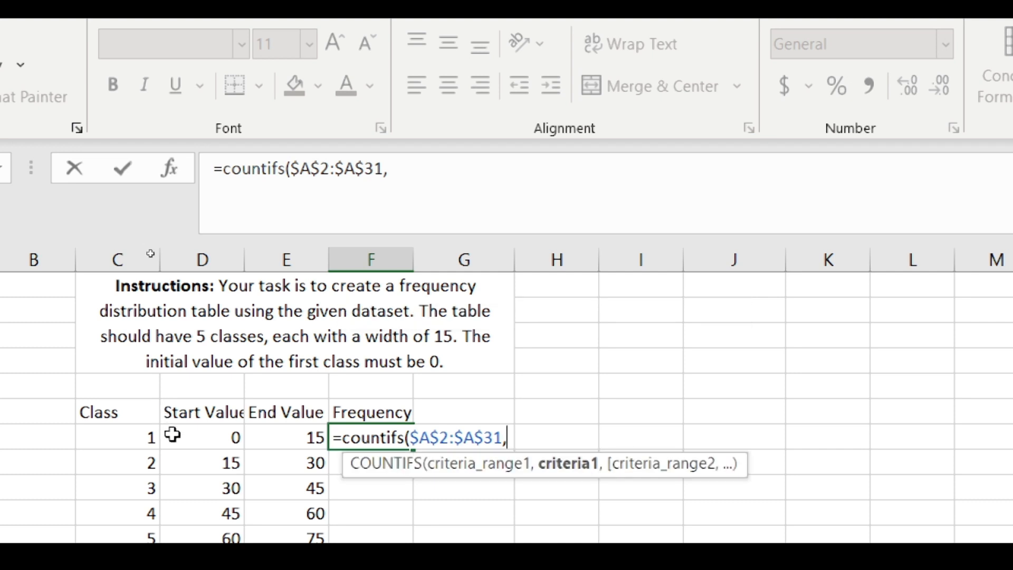
{"action": "type", "text": "\""}
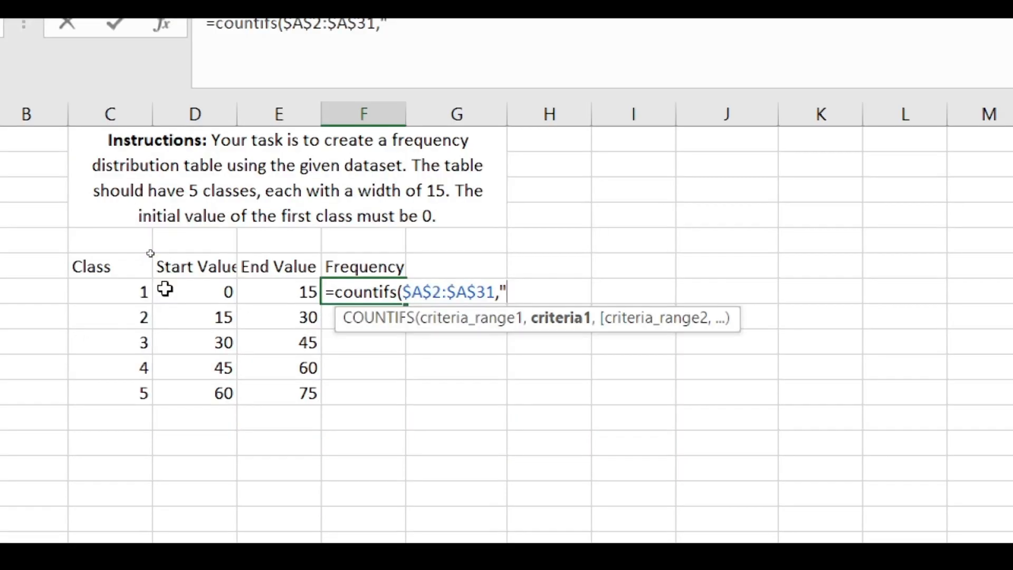
{"action": "type", "text": ">="}
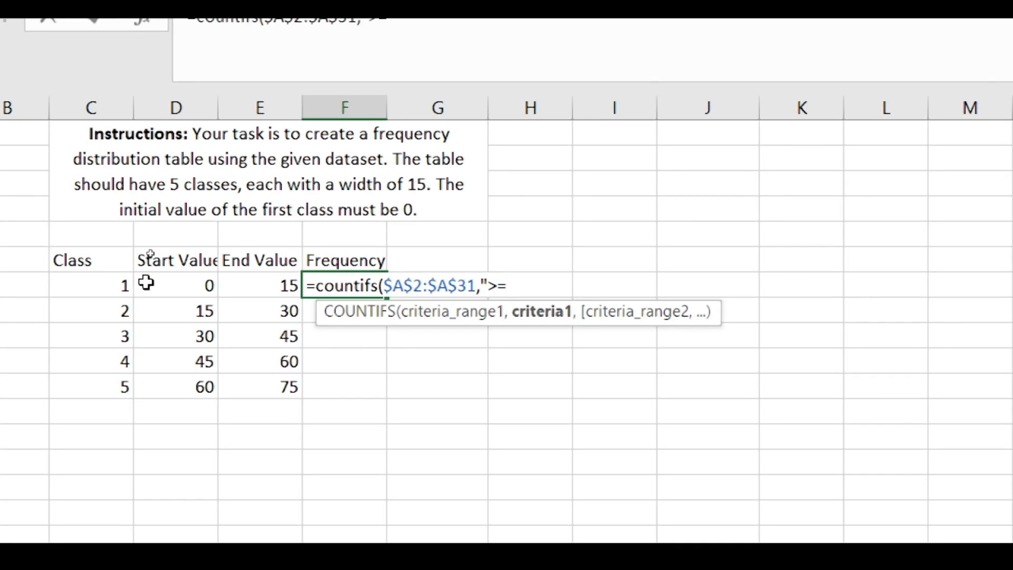
{"action": "type", "text": "\""}
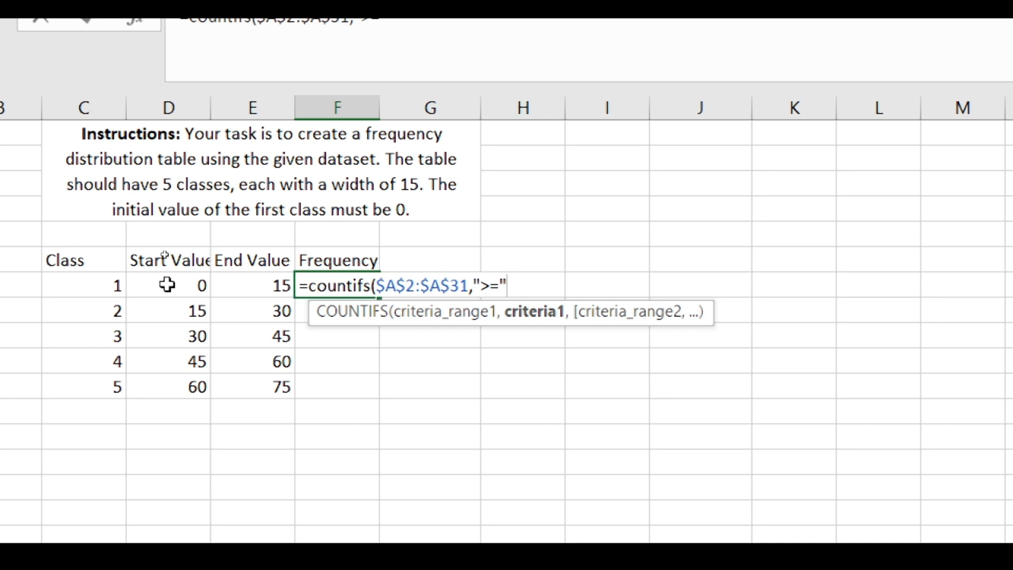
{"action": "type", "text": "&"}
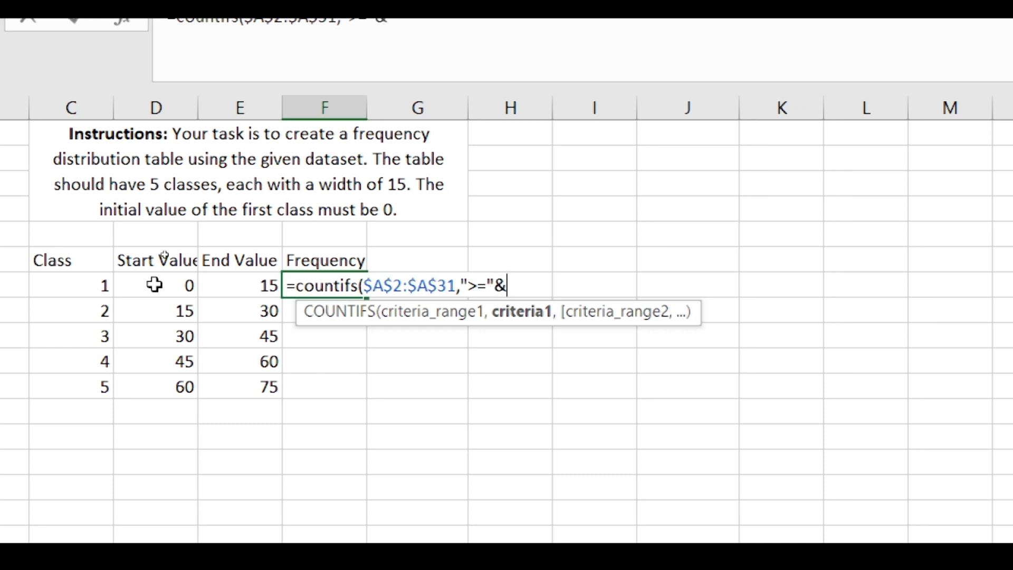
{"action": "left_click", "coordinate": [183, 288]}
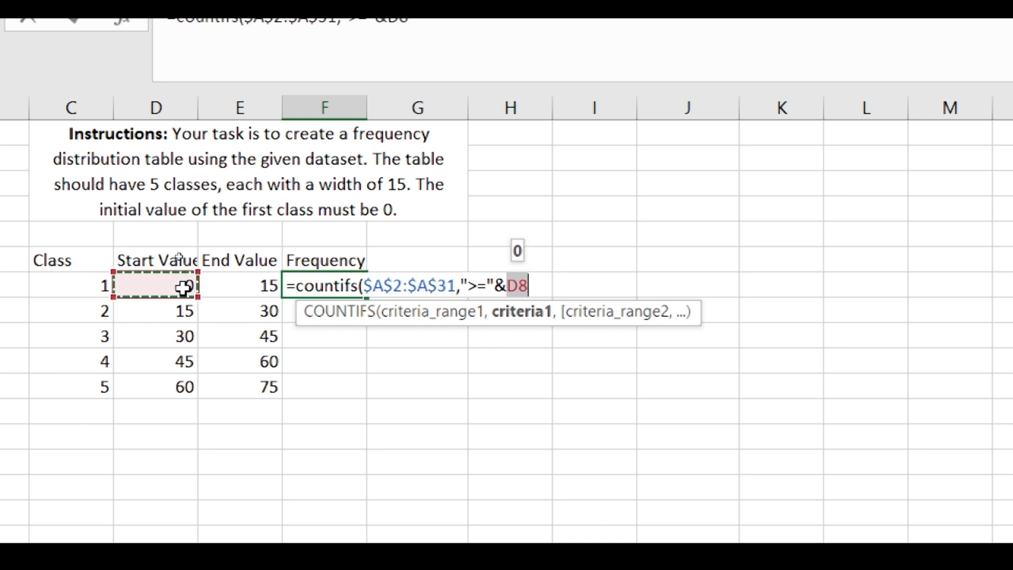
{"action": "type", "text": ","}
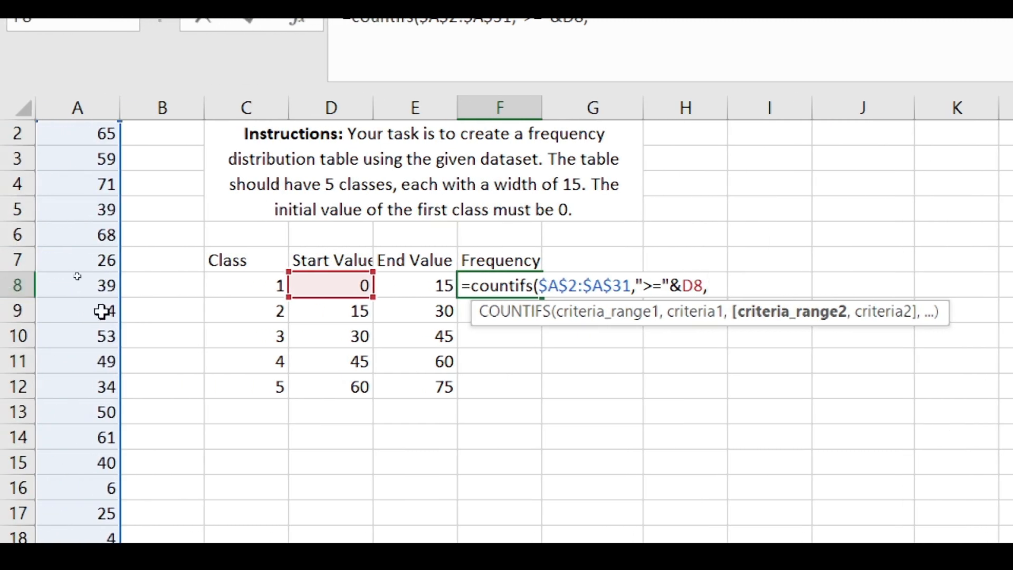
Add the absolute data range $A$2:$A$31 as the second criteria range of the COUNTIFS formula
{"action": "scroll", "coordinate": [147, 237], "scroll_direction": "up", "scroll_amount": 1}
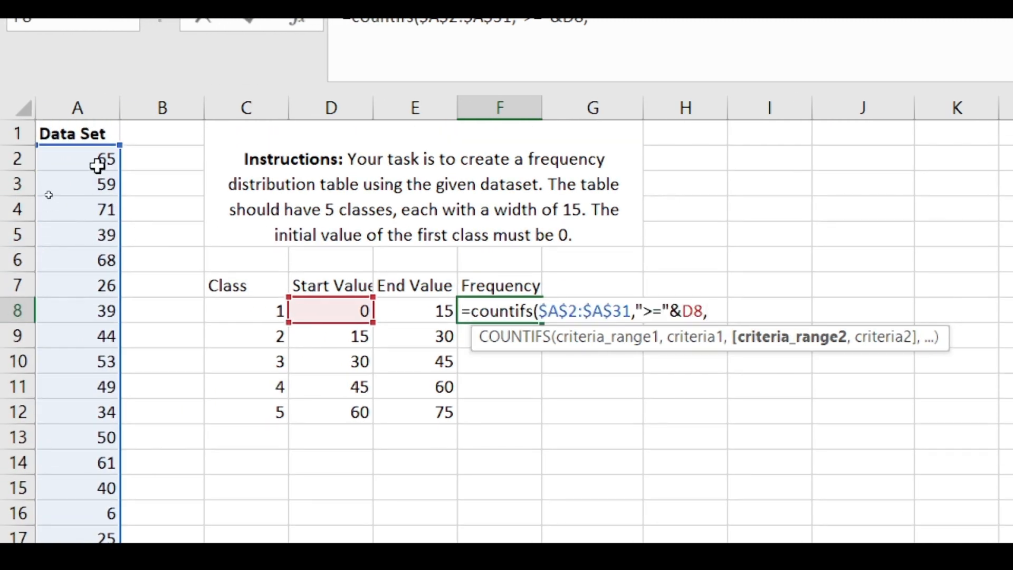
{"action": "left_click_drag", "start_coordinate": [93, 154], "coordinate": [97, 185]}
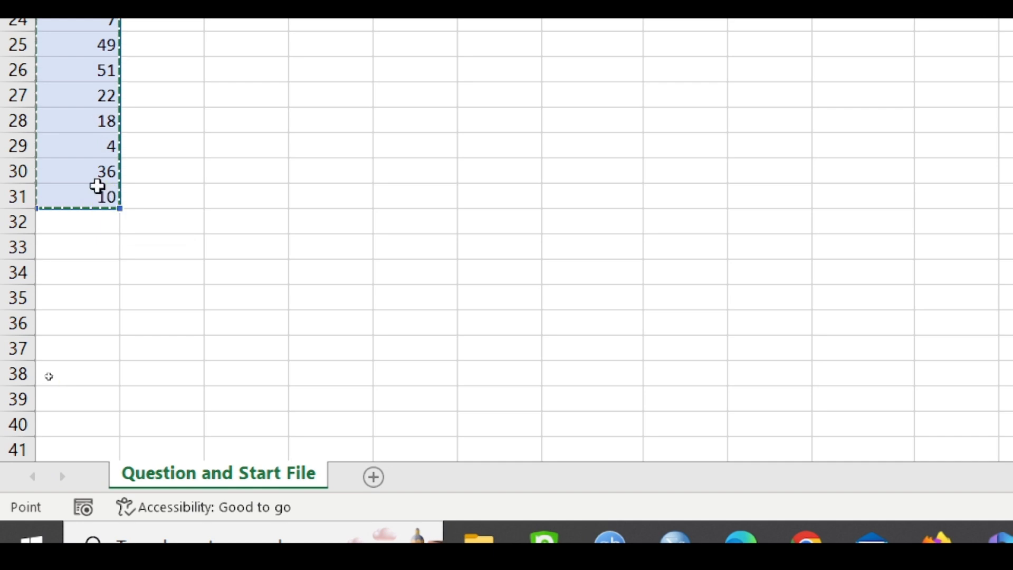
{"action": "key", "text": "F4"}
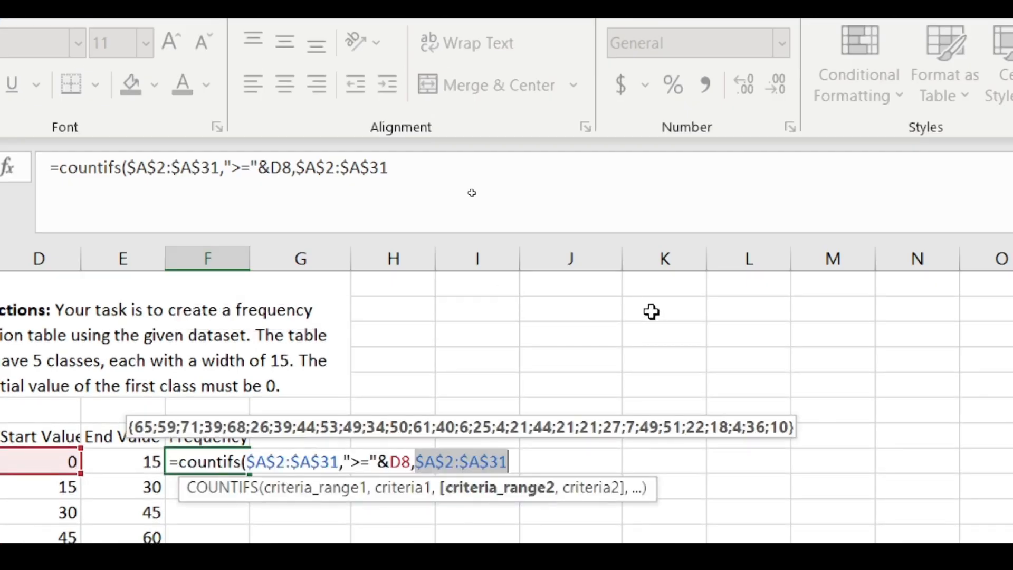
{"action": "left_click", "coordinate": [443, 168]}
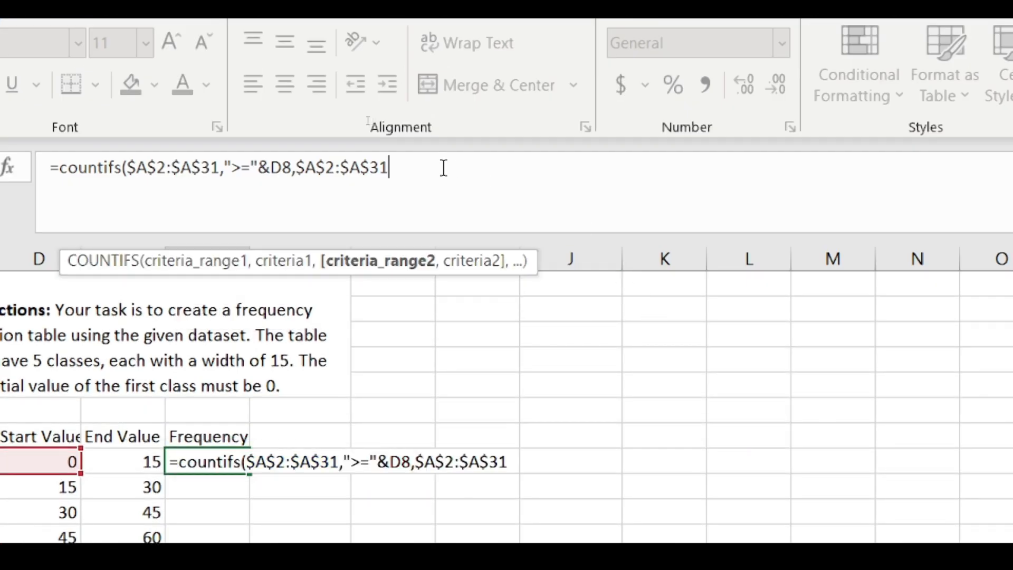
{"action": "type", "text": ","}
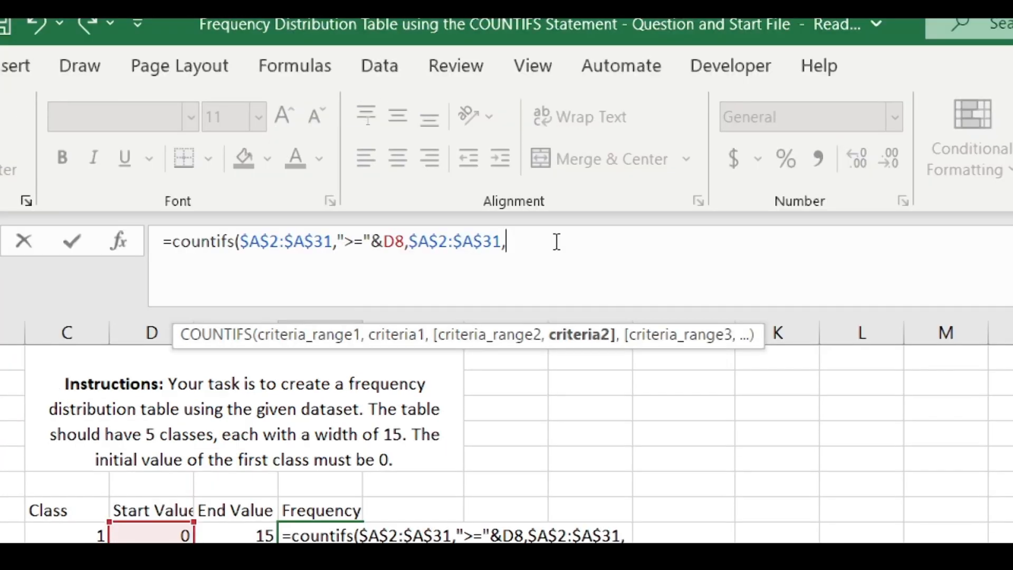
Complete the COUNTIFS formula in F8 with the second criterion "<"&E8, referring to the end value of class 1
{"action": "type", "text": "\""}
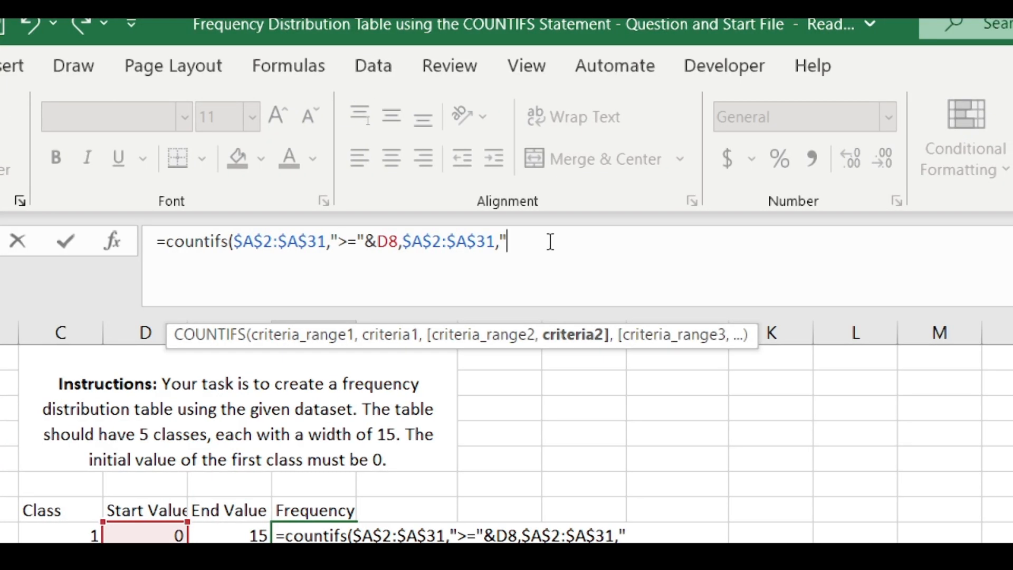
{"action": "type", "text": "<"}
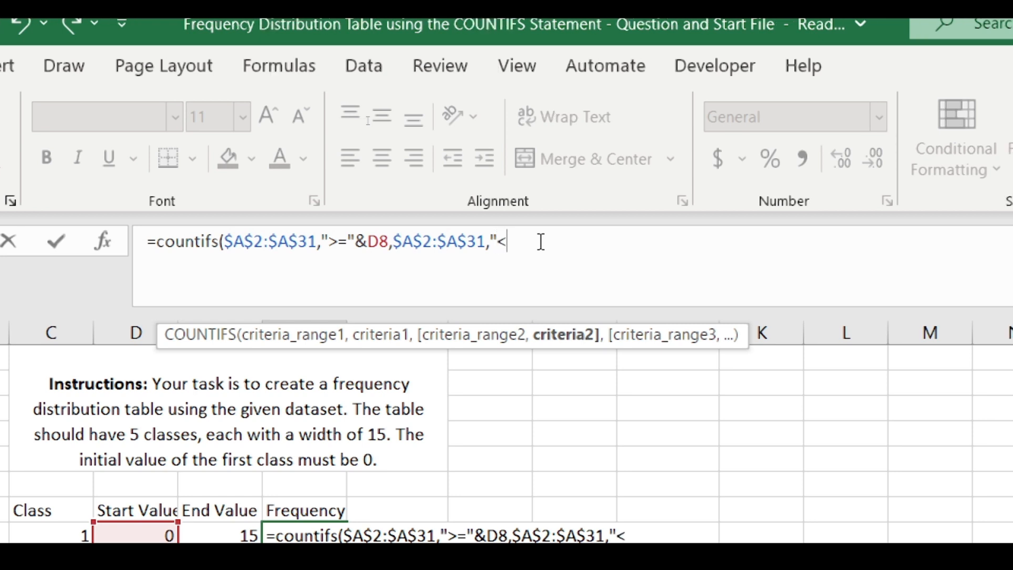
{"action": "type", "text": "\""}
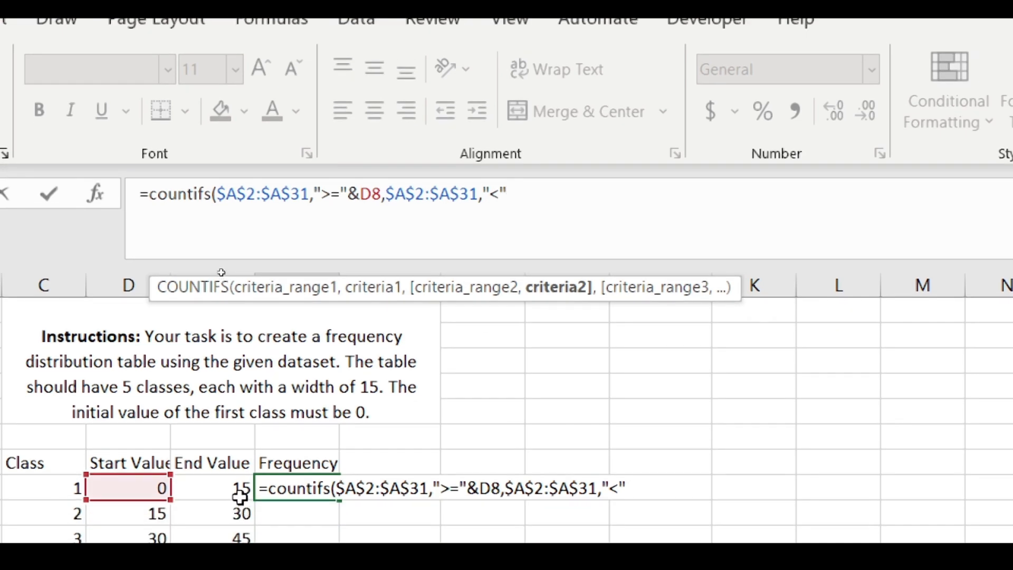
{"action": "type", "text": "&"}
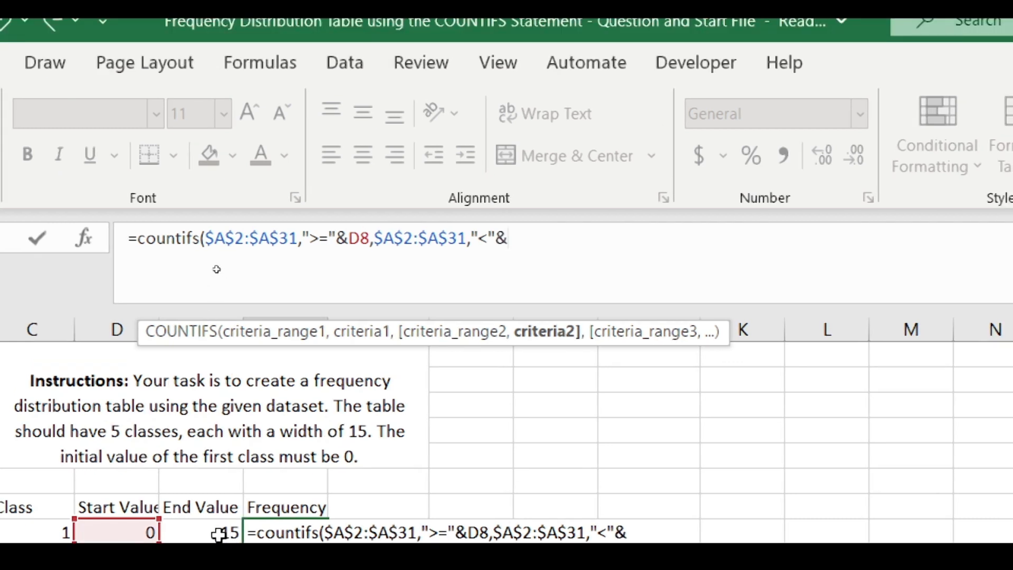
{"action": "left_click", "coordinate": [218, 534]}
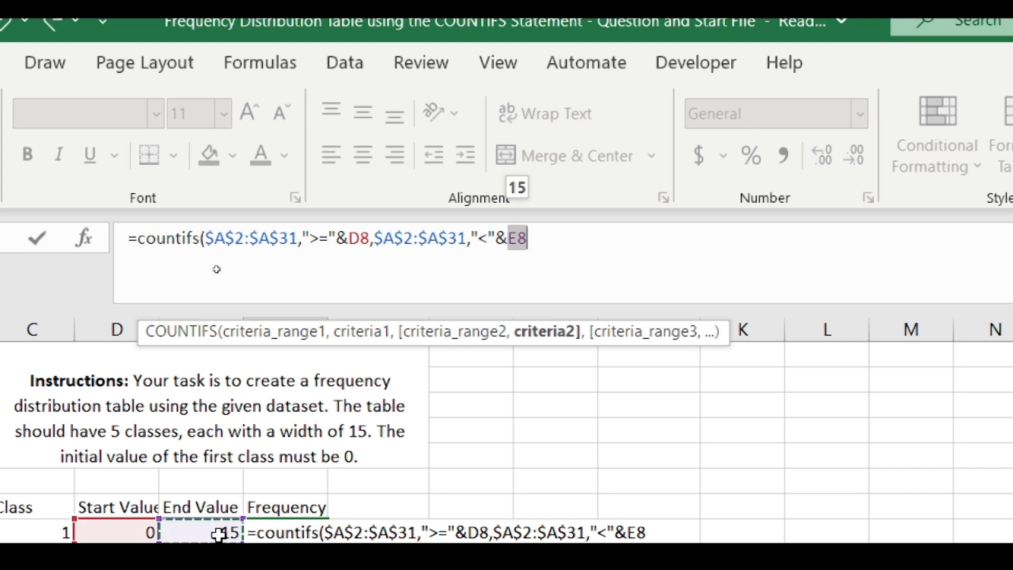
{"action": "type", "text": ")"}
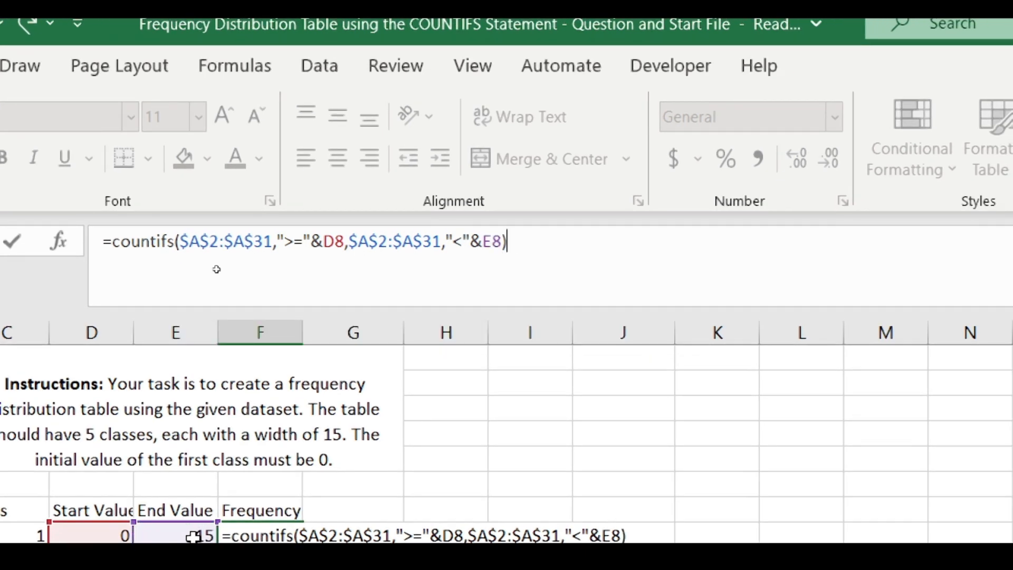
{"action": "key", "text": "Return"}
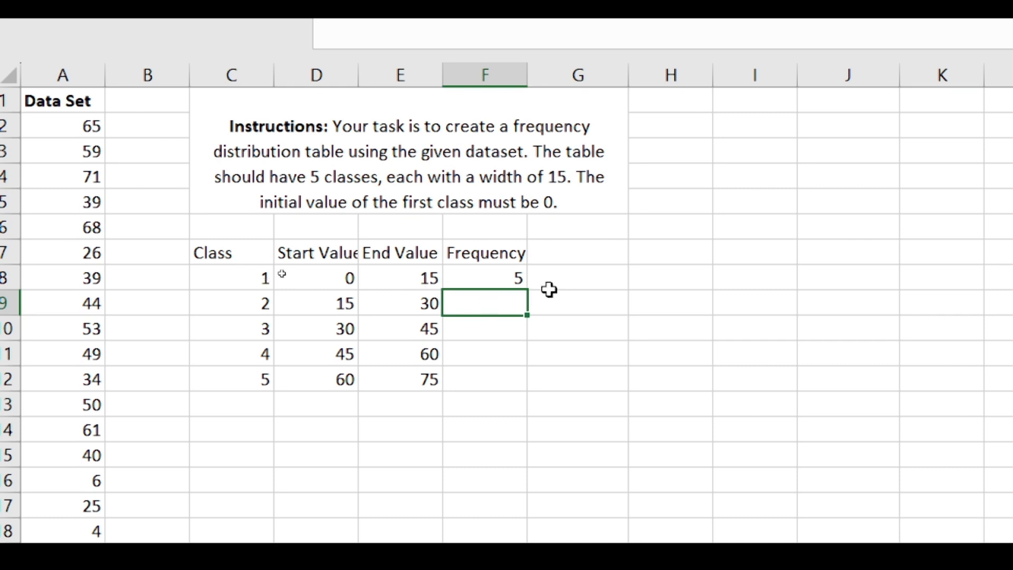
Fill the COUNTIFS formula from F8 down to F12 for classes 2 to 5
{"action": "left_click", "coordinate": [514, 279]}
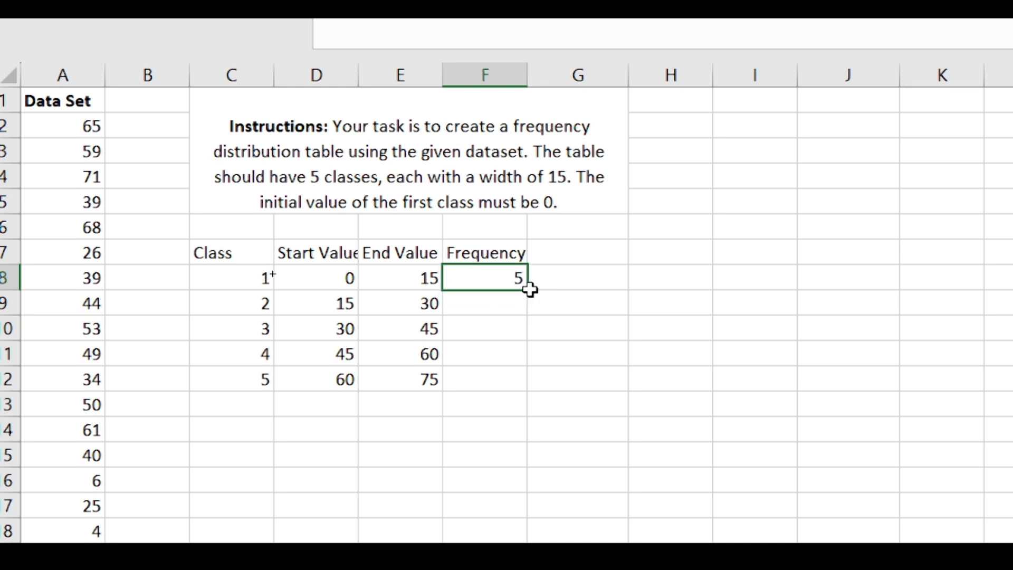
{"action": "left_click_drag", "start_coordinate": [524, 289], "coordinate": [512, 395]}
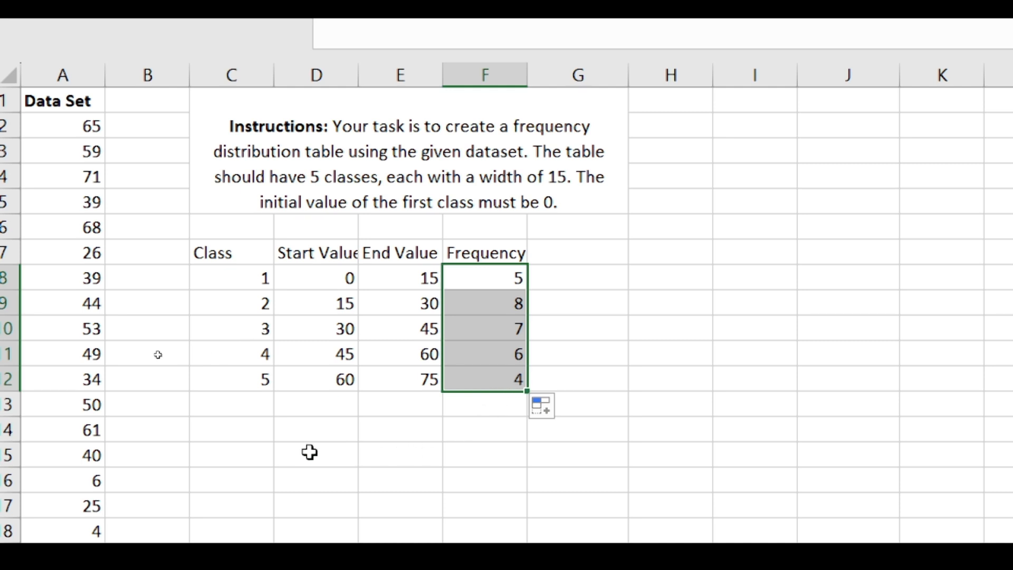
{"action": "left_click", "coordinate": [241, 434]}
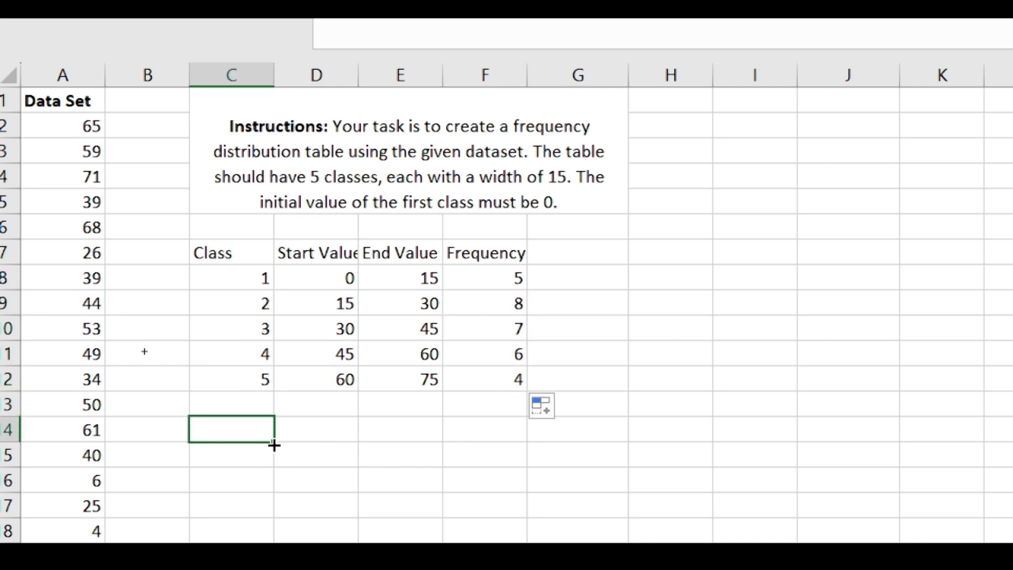
Copy the words "frequency distribution table" from the instructions text and paste them into C14
{"action": "left_click", "coordinate": [352, 154]}
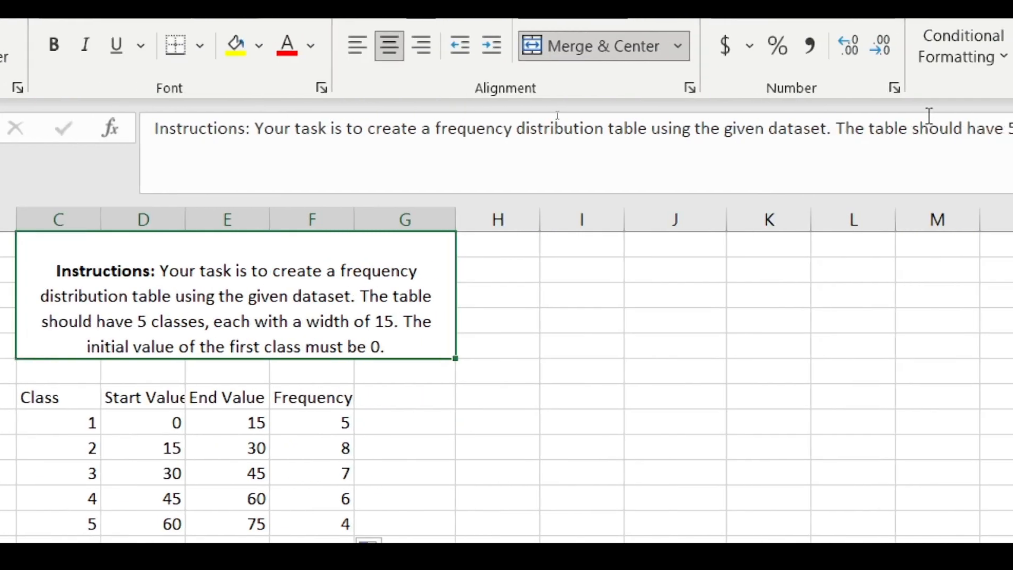
{"action": "left_click", "coordinate": [648, 128]}
{"action": "left_click_drag", "start_coordinate": [648, 129], "coordinate": [439, 134]}
{"action": "right_click", "coordinate": [439, 134]}
{"action": "left_click", "coordinate": [502, 196]}
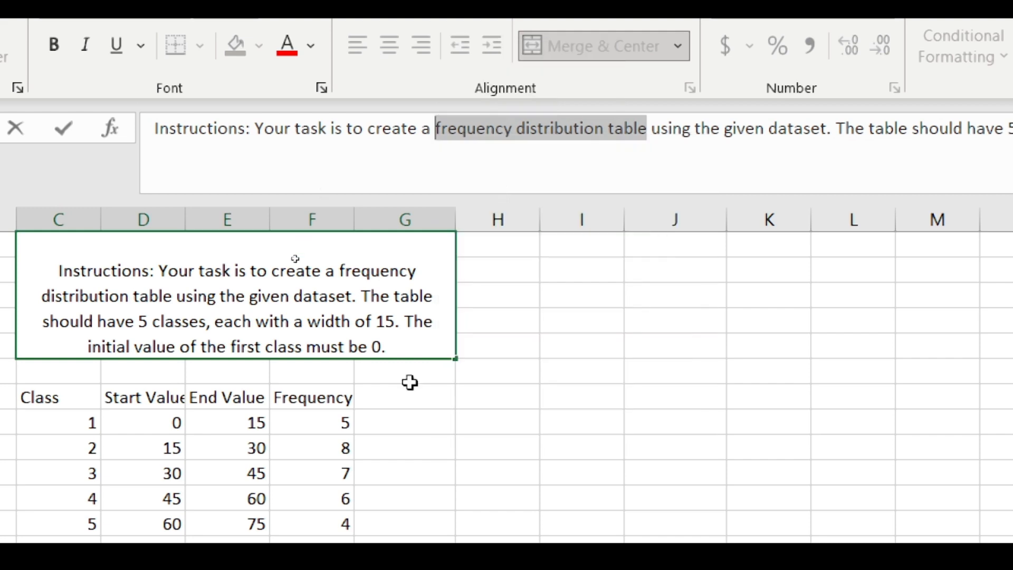
{"action": "right_click", "coordinate": [50, 322]}
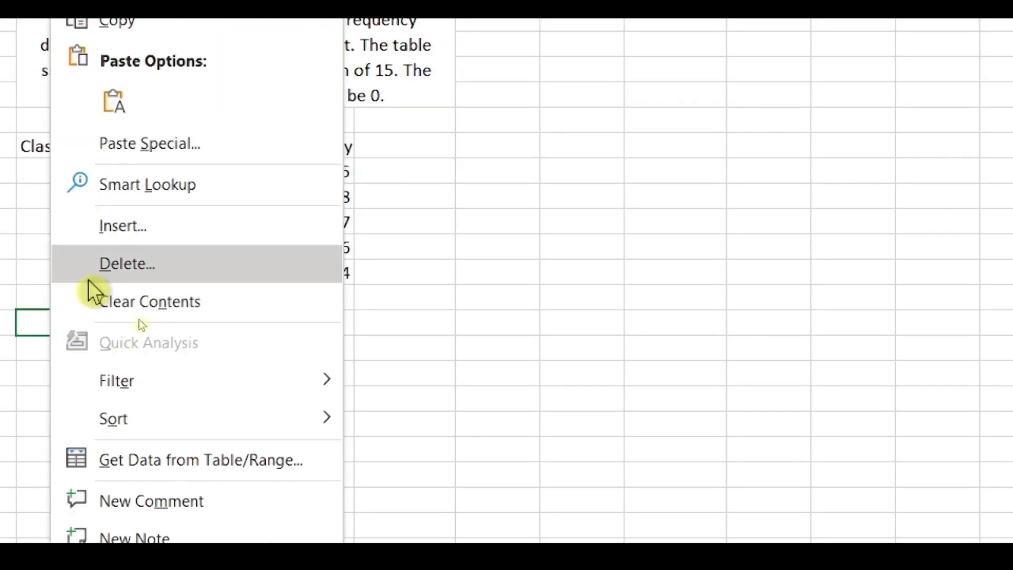
{"action": "left_click", "coordinate": [115, 104]}
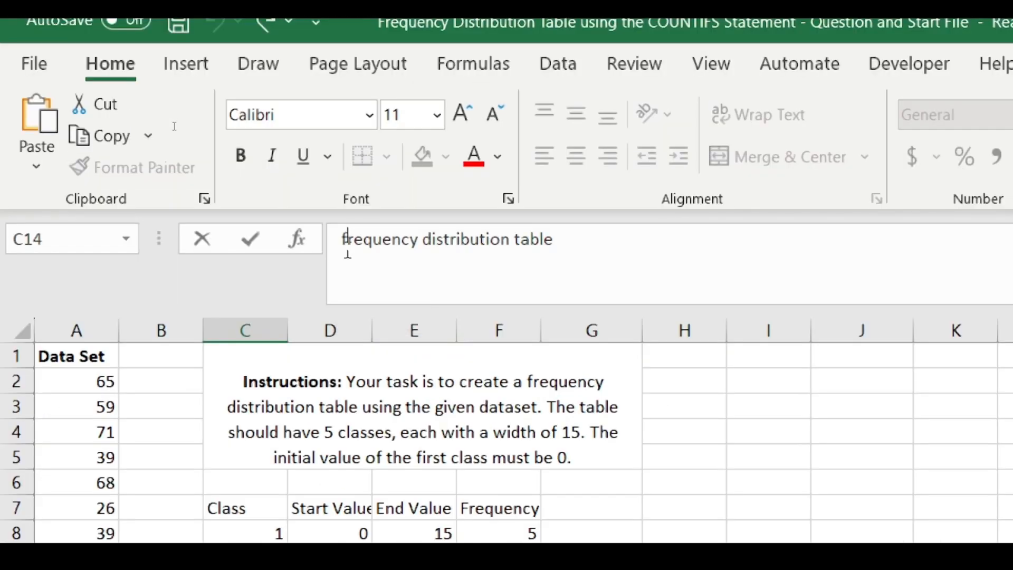
Capitalise each word of the text in C14 so it reads "Frequency Distribution Table"
{"action": "key", "text": "BackSpace"}
{"action": "type", "text": "F"}
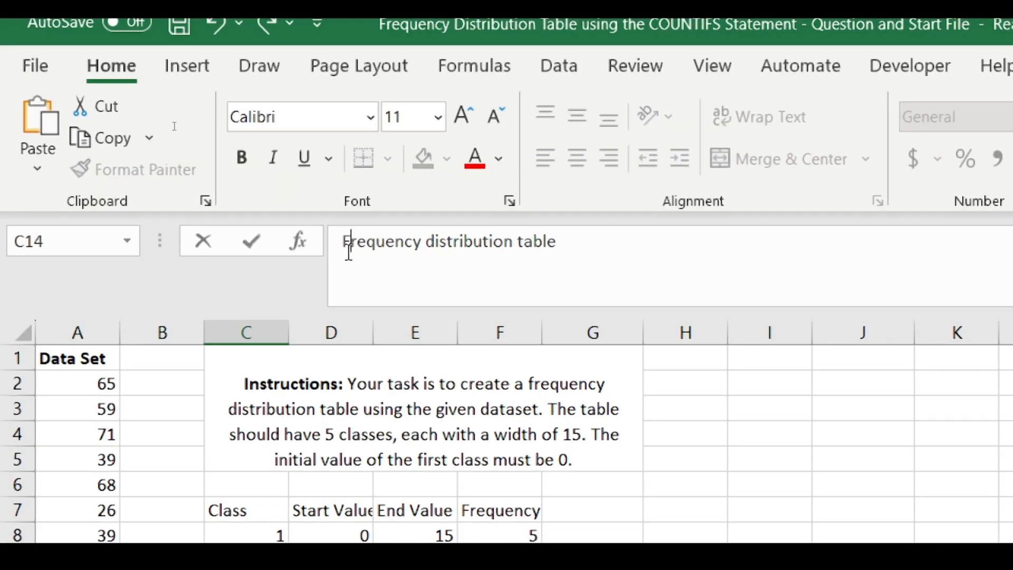
{"action": "left_click", "coordinate": [435, 242]}
{"action": "key", "text": "BackSpace"}
{"action": "type", "text": "D"}
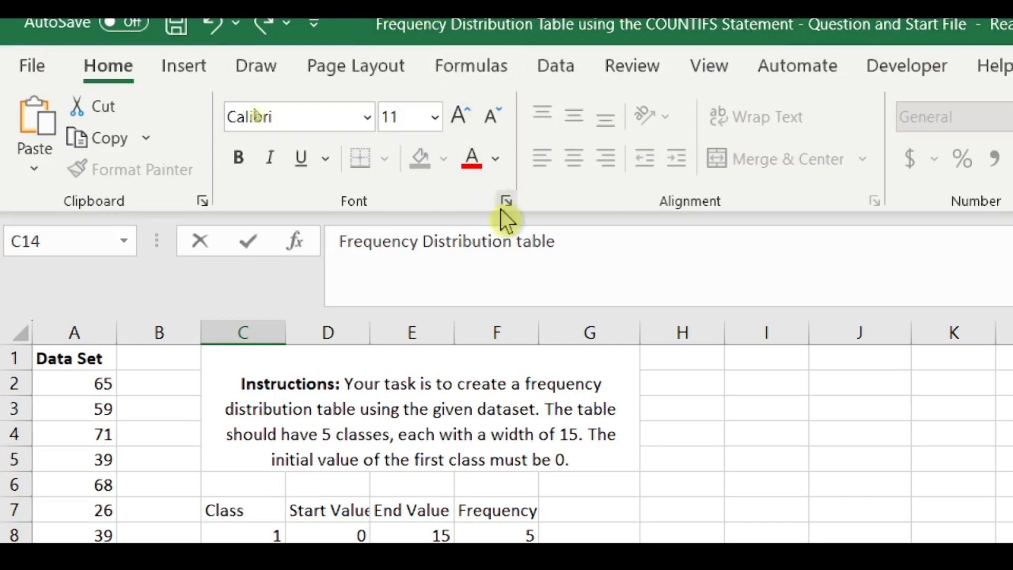
{"action": "left_click", "coordinate": [520, 241]}
{"action": "key", "text": "Delete"}
{"action": "type", "text": "T"}
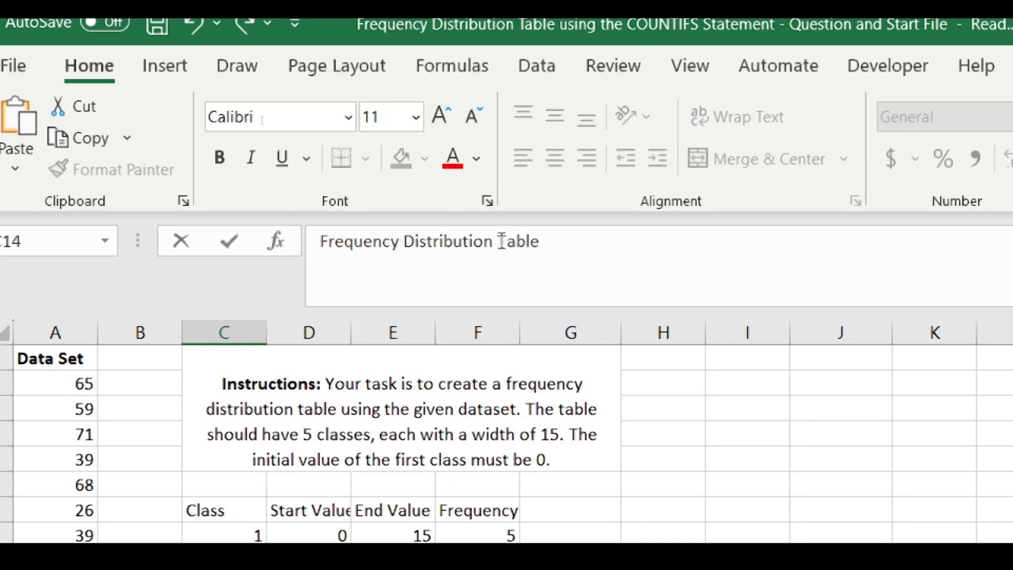
Add the column headers "Class" in C15 and "Frequency" in D15 under the Frequency Distribution Table title
{"action": "key", "text": "Return"}
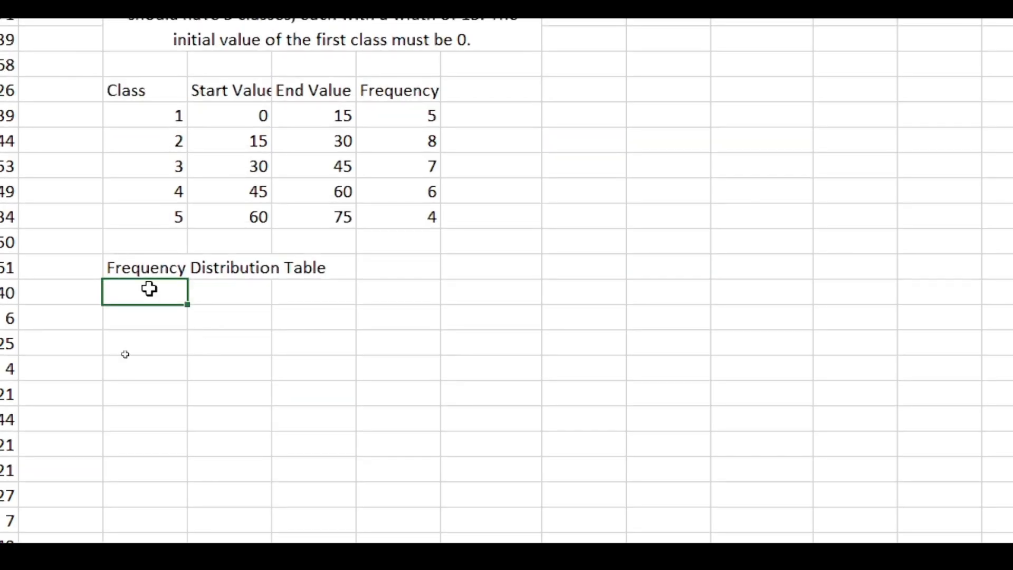
{"action": "type", "text": "Class"}
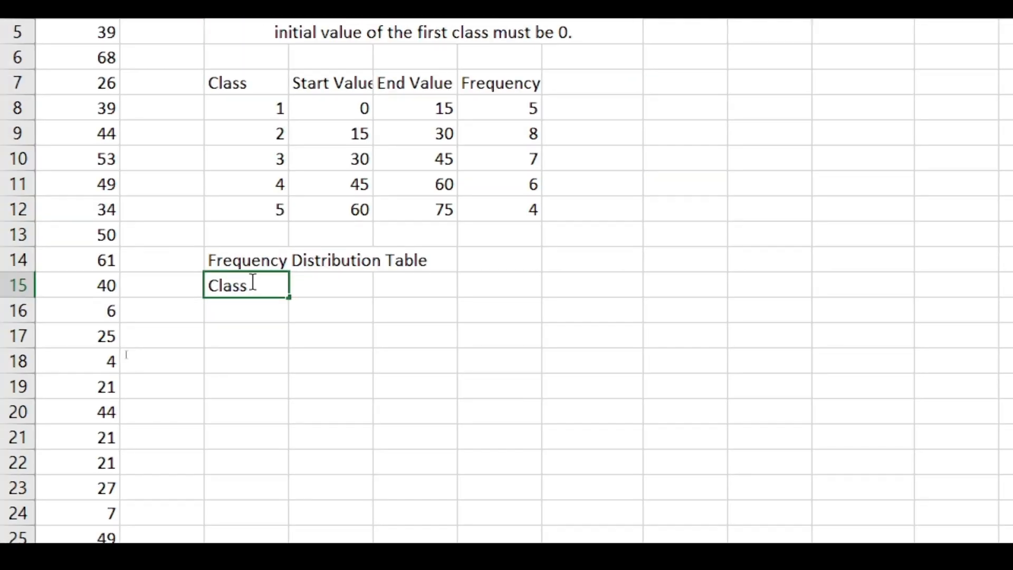
{"action": "key", "text": "Tab"}
{"action": "type", "text": "Freq"}
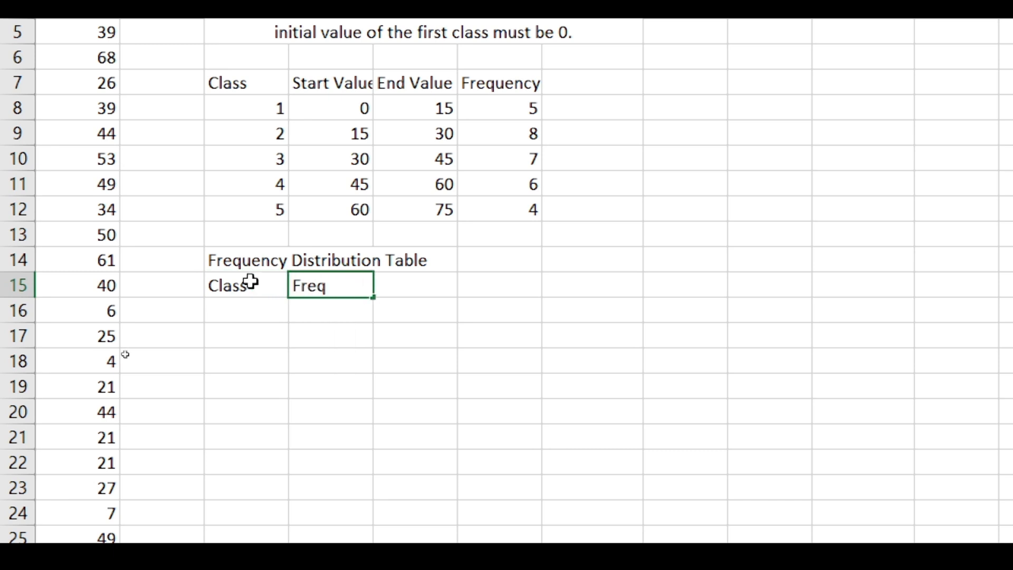
{"action": "type", "text": "uency"}
{"action": "key", "text": "Return"}
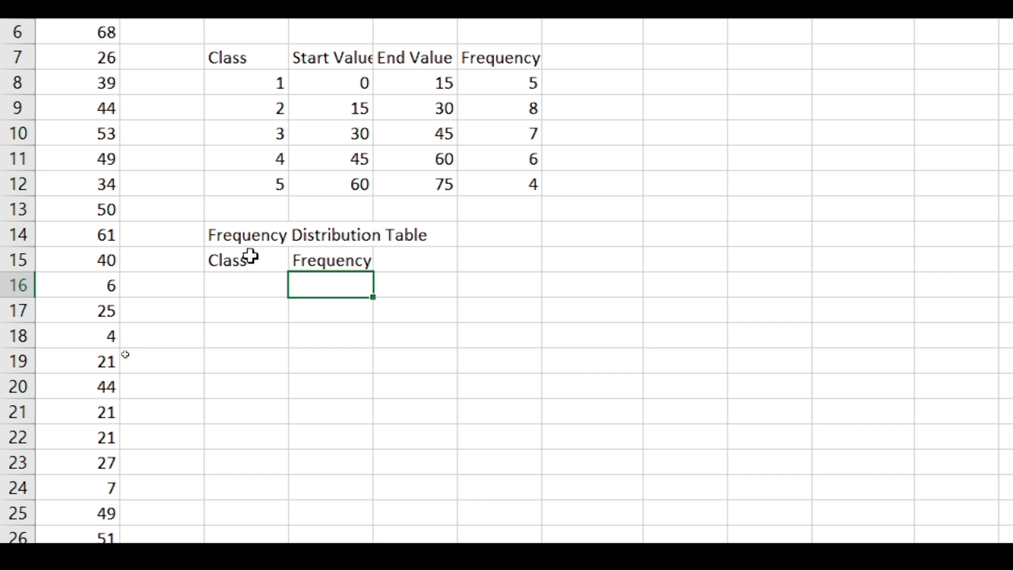
{"action": "key", "text": "Return"}
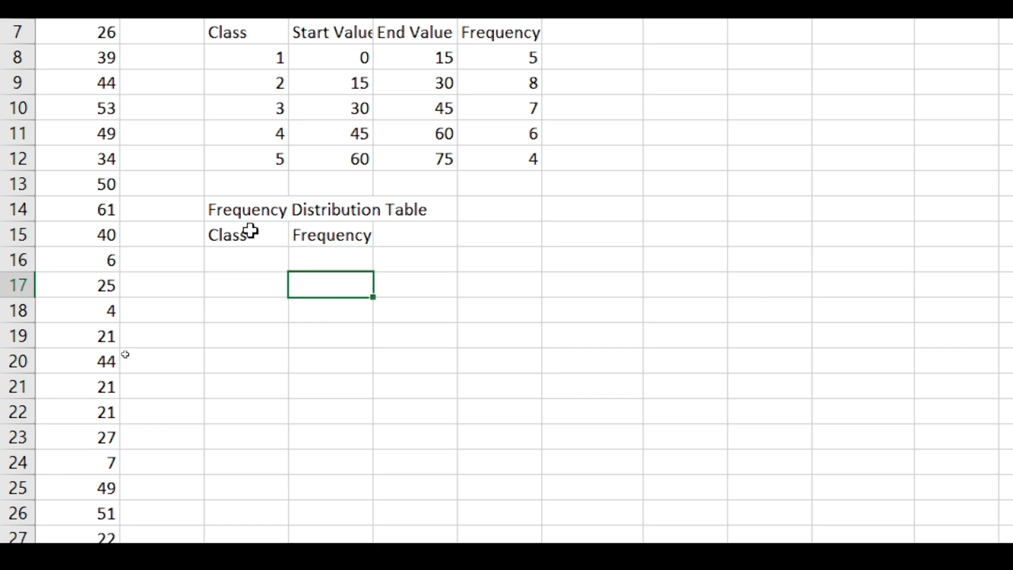
Enter the first two class labels, "0 to 15" in C16 and "15 to 30" in C17
{"action": "left_click", "coordinate": [261, 262]}
{"action": "scroll", "coordinate": [305, 182], "scroll_direction": "up", "scroll_amount": 1}
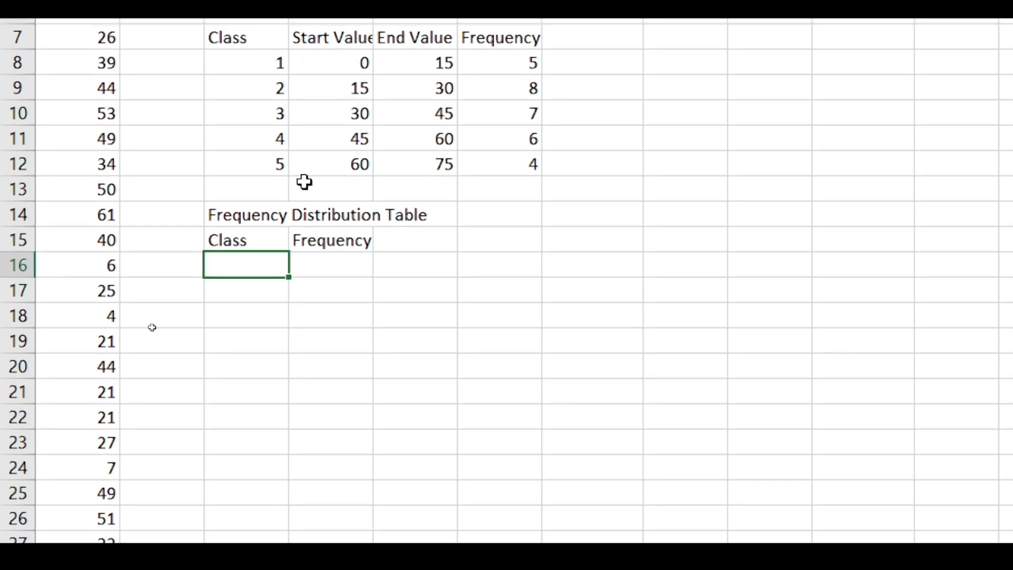
{"action": "scroll", "coordinate": [304, 182], "scroll_direction": "up", "scroll_amount": 1}
{"action": "type", "text": "0 to 15"}
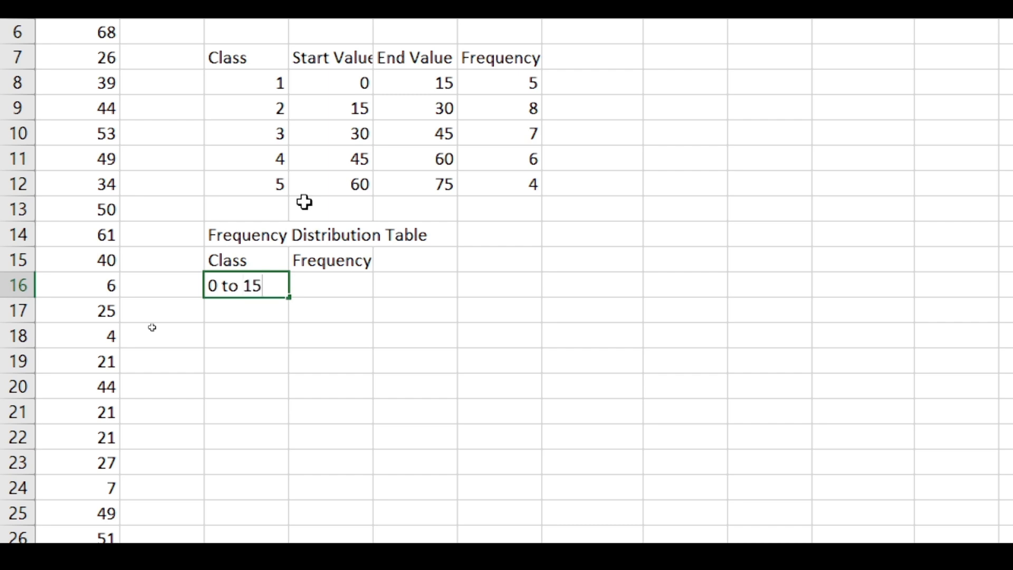
{"action": "key", "text": "Return"}
{"action": "scroll", "coordinate": [305, 202], "scroll_direction": "down", "scroll_amount": 1}
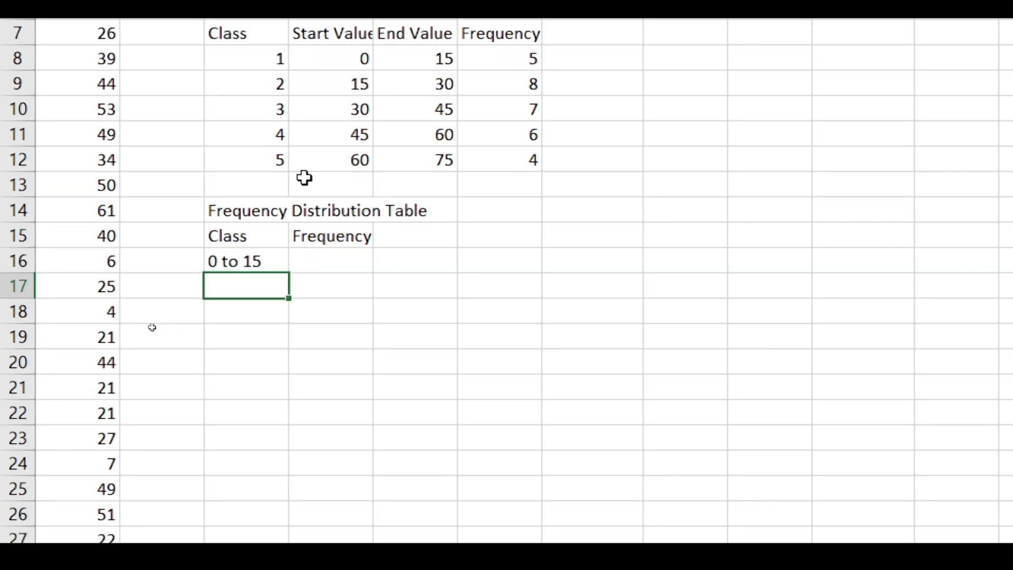
{"action": "type", "text": "15"}
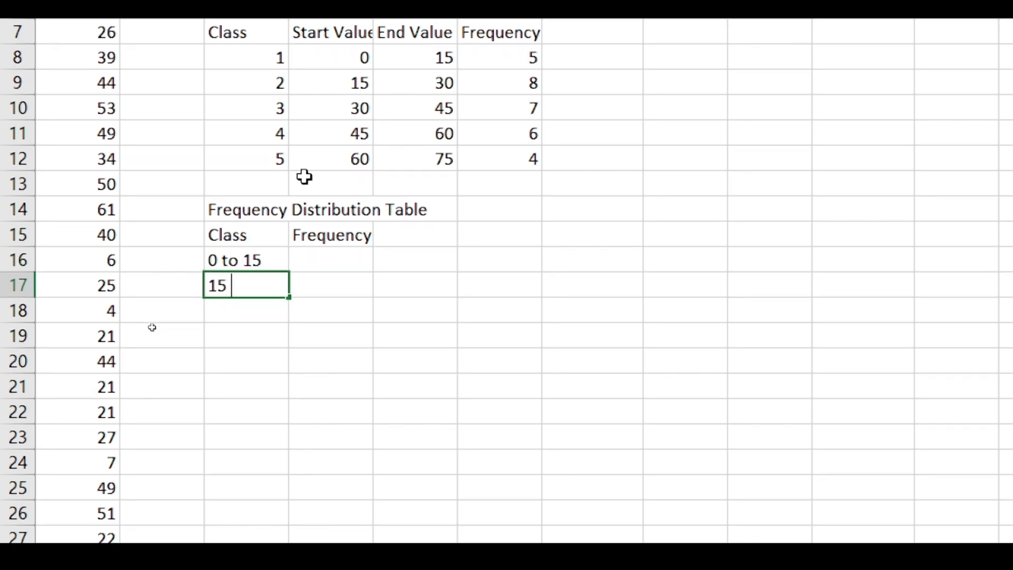
{"action": "type", "text": " to 30"}
{"action": "key", "text": "Return"}
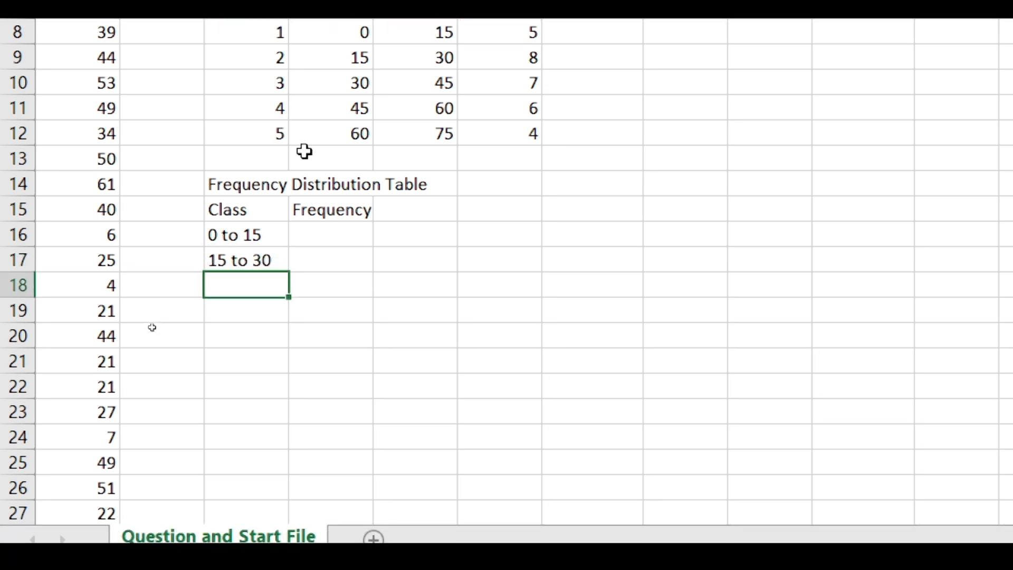
Enter the remaining class labels "30 to 45", "45 to 60" and "60 to 75" in C18 to C20
{"action": "type", "text": "30 to 45"}
{"action": "key", "text": "Return"}
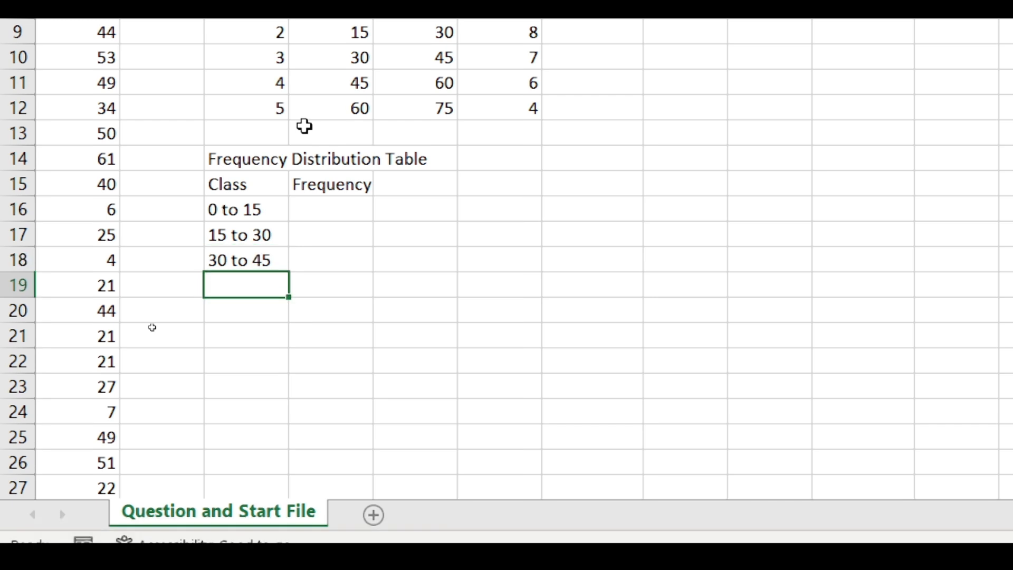
{"action": "type", "text": "45 to 60"}
{"action": "key", "text": "Return"}
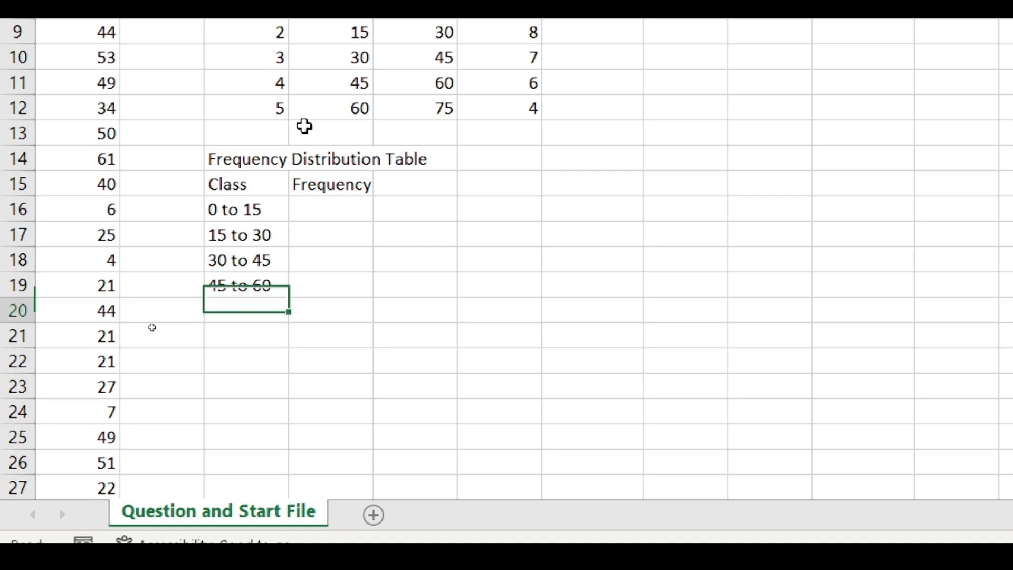
{"action": "type", "text": "60 to "}
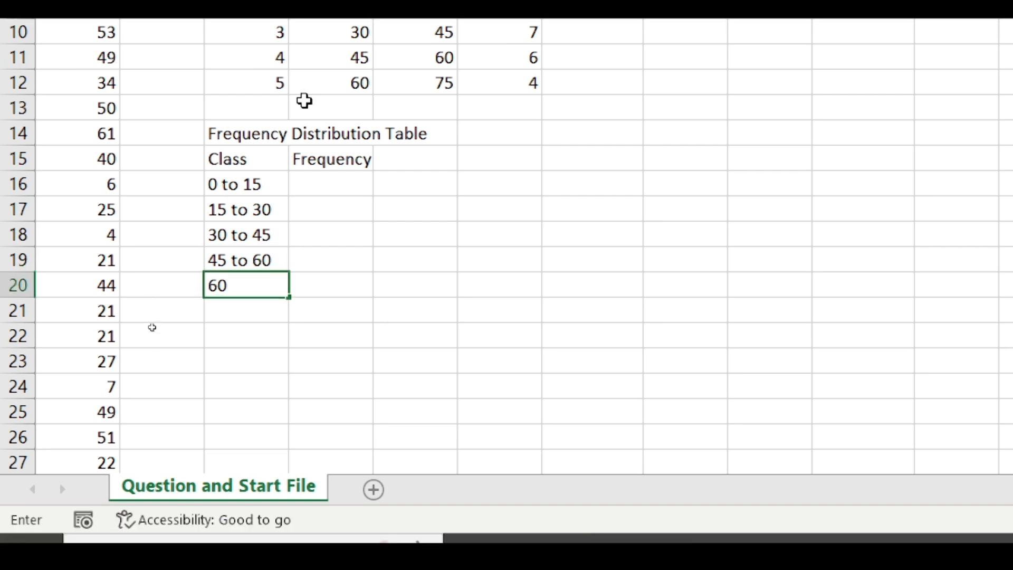
{"action": "type", "text": "75"}
{"action": "key", "text": "Tab"}
Link D16 to the class 1 frequency with =F8 and fill the formula down to D20
{"action": "key", "text": "Up"}
{"action": "key", "text": "Up"}
{"action": "key", "text": "Up"}
{"action": "key", "text": "Up"}
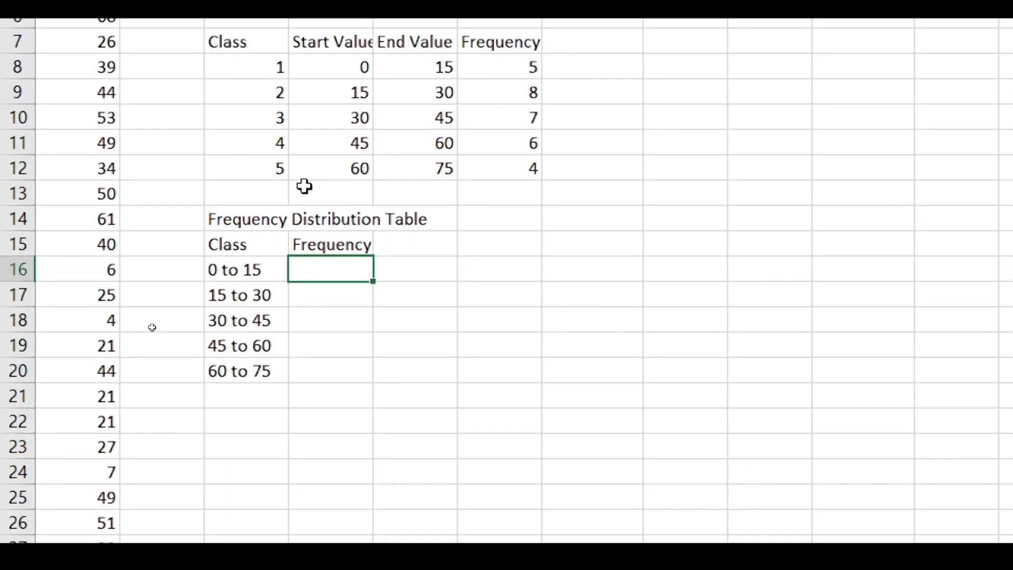
{"action": "type", "text": "="}
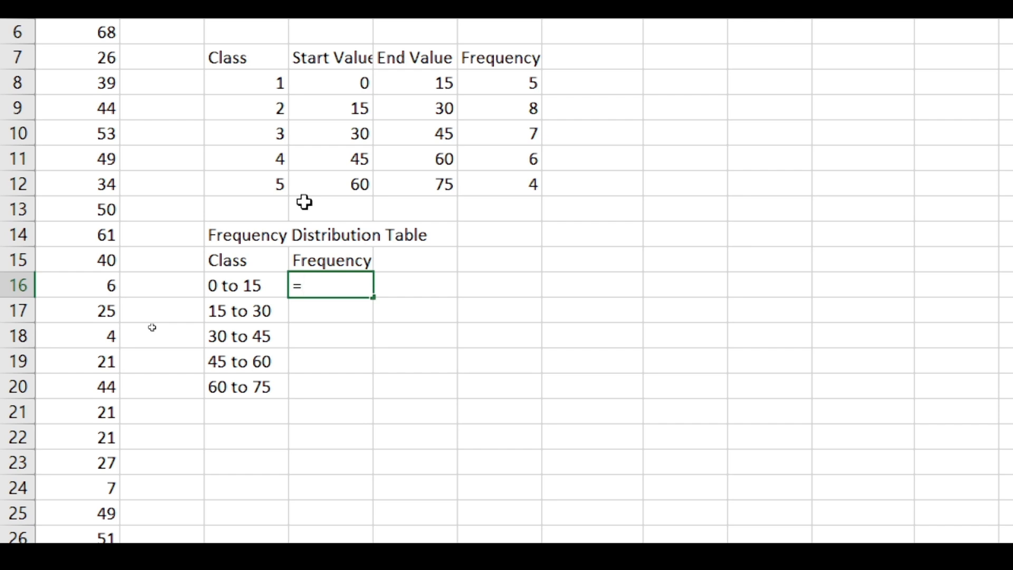
{"action": "left_click", "coordinate": [519, 82]}
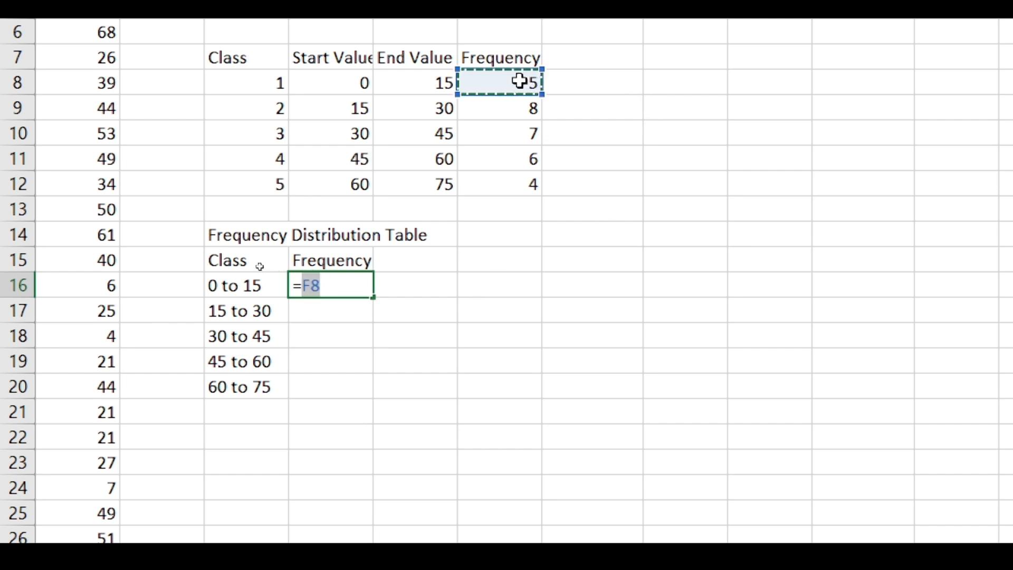
{"action": "key", "text": "Return"}
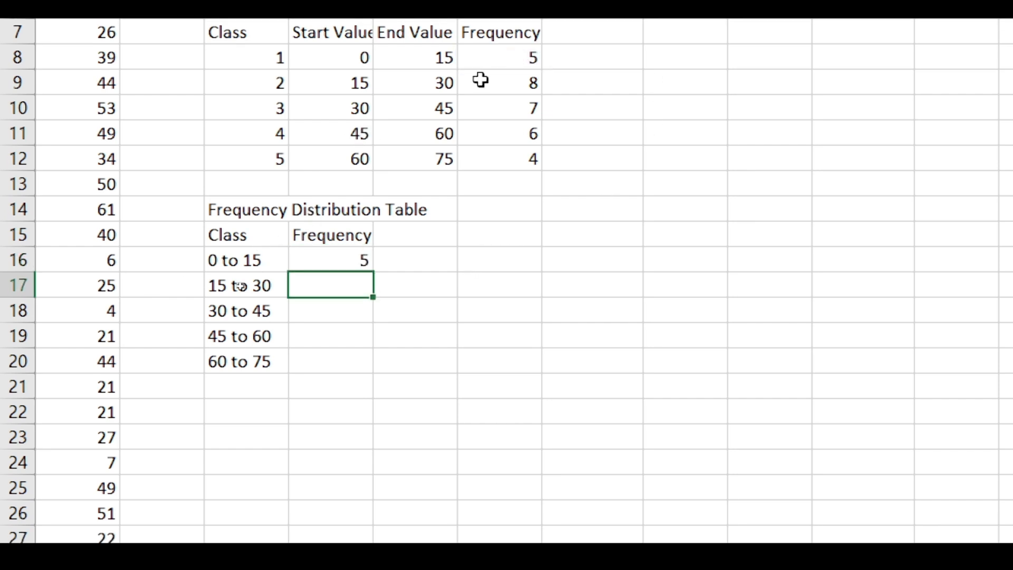
{"action": "left_click", "coordinate": [367, 270]}
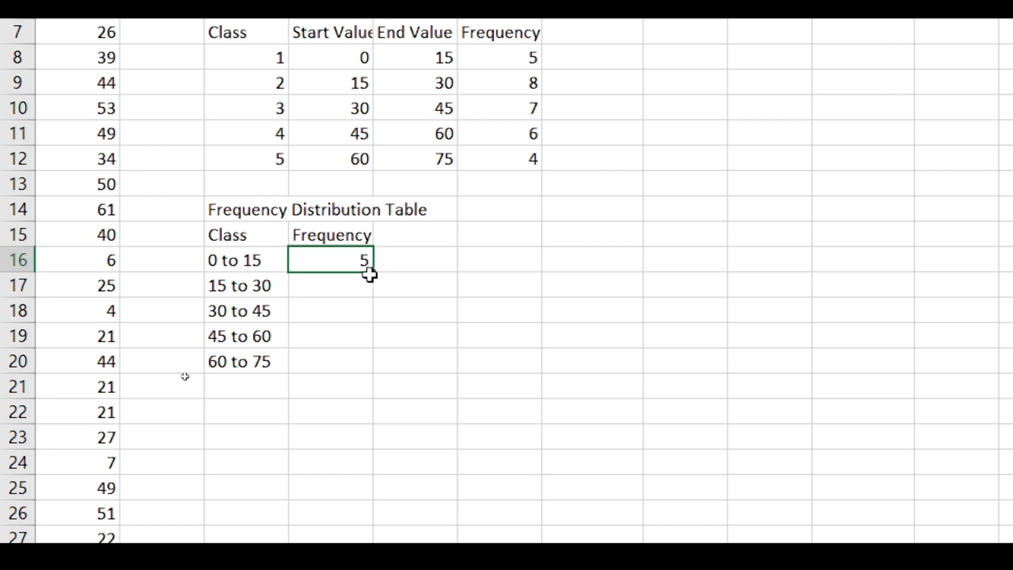
{"action": "left_click_drag", "start_coordinate": [373, 274], "coordinate": [373, 376]}
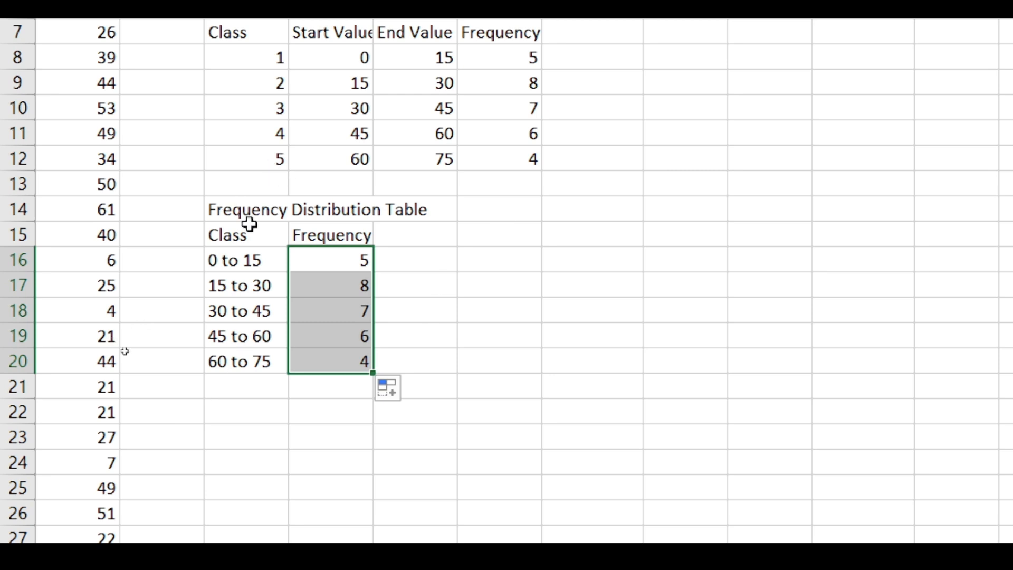
Make the title and headers in C14:D15 bold and apply All Borders to the table range C15:D20
{"action": "left_click_drag", "start_coordinate": [249, 212], "coordinate": [316, 245]}
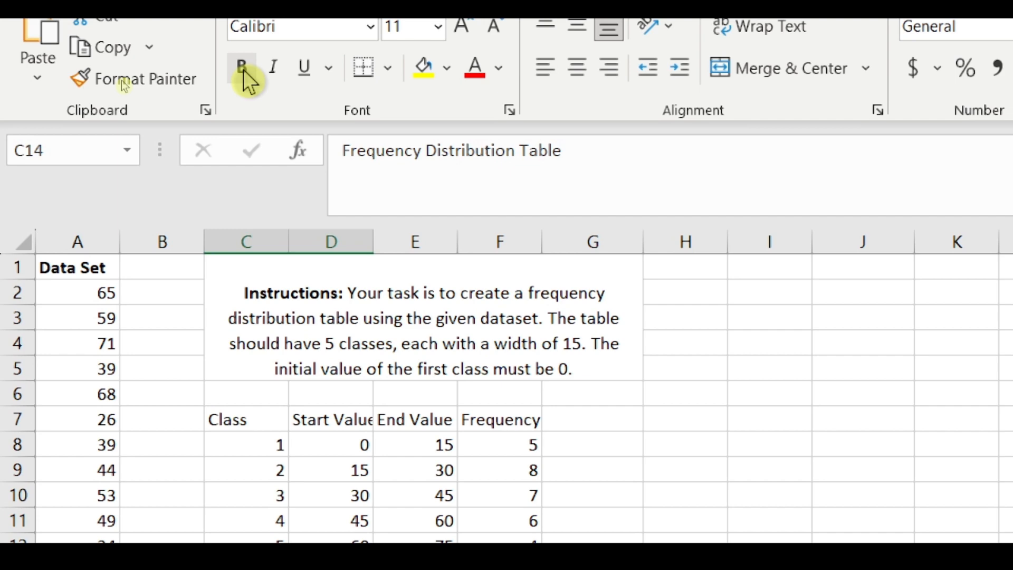
{"action": "left_click", "coordinate": [249, 80]}
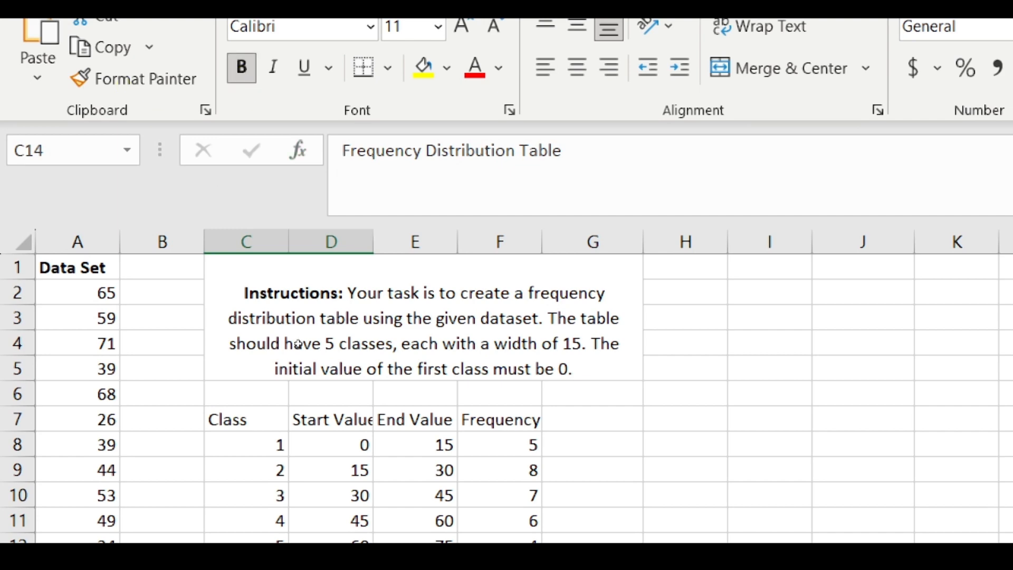
{"action": "left_click", "coordinate": [257, 272]}
{"action": "left_click_drag", "start_coordinate": [258, 272], "coordinate": [346, 390]}
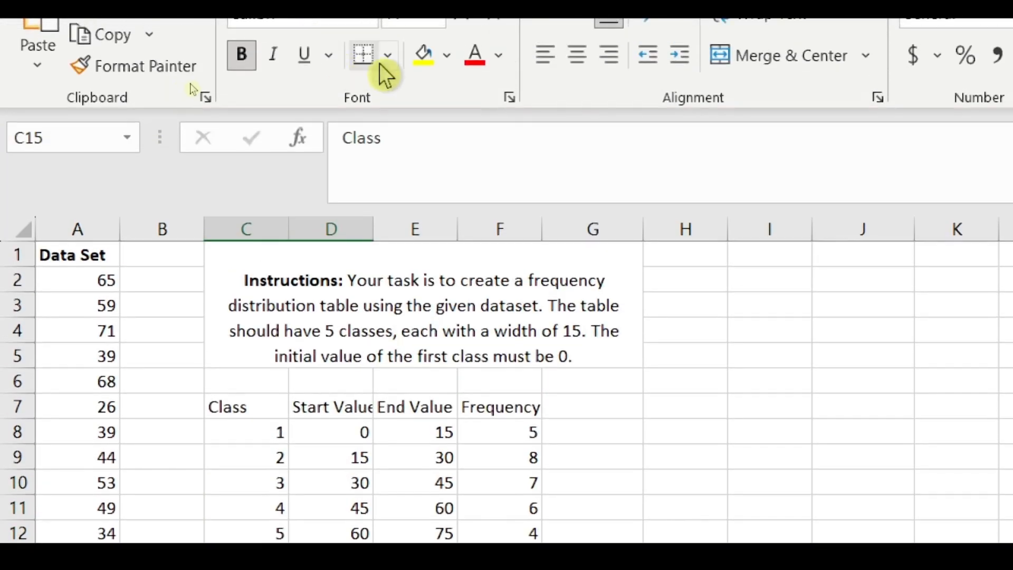
{"action": "left_click", "coordinate": [388, 54]}
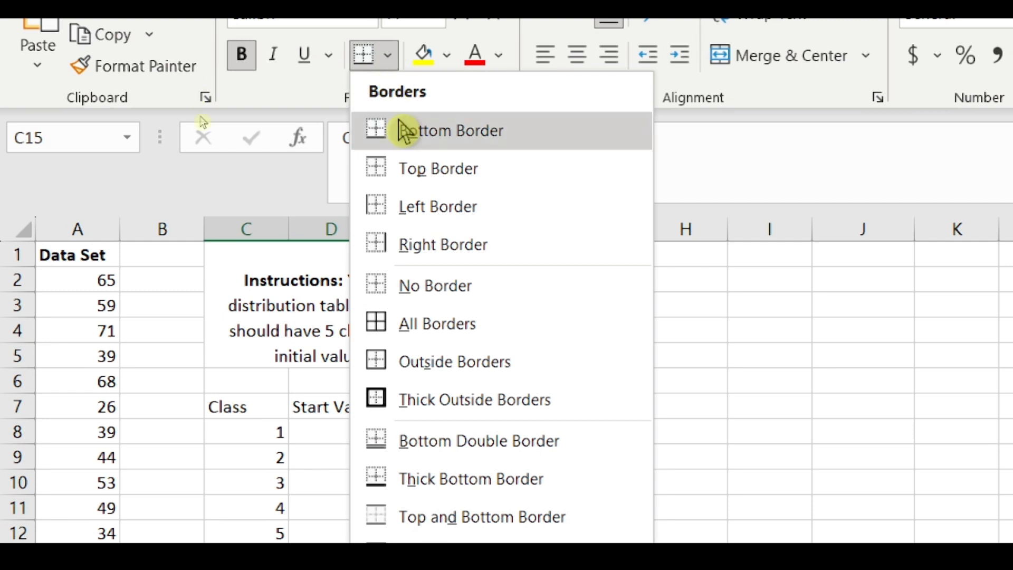
{"action": "left_click", "coordinate": [422, 323]}
Widen column D so the bold Frequency header fits inside its cell, and deselect the table
{"action": "scroll", "coordinate": [433, 448], "scroll_direction": "down", "scroll_amount": 3}
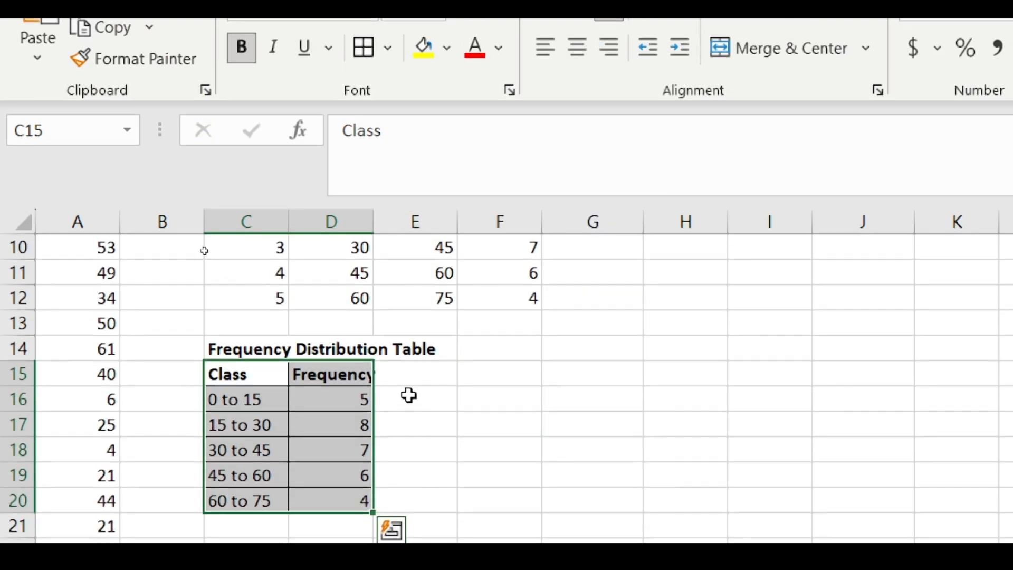
{"action": "left_click_drag", "start_coordinate": [375, 218], "coordinate": [391, 220]}
{"action": "left_click", "coordinate": [534, 377]}
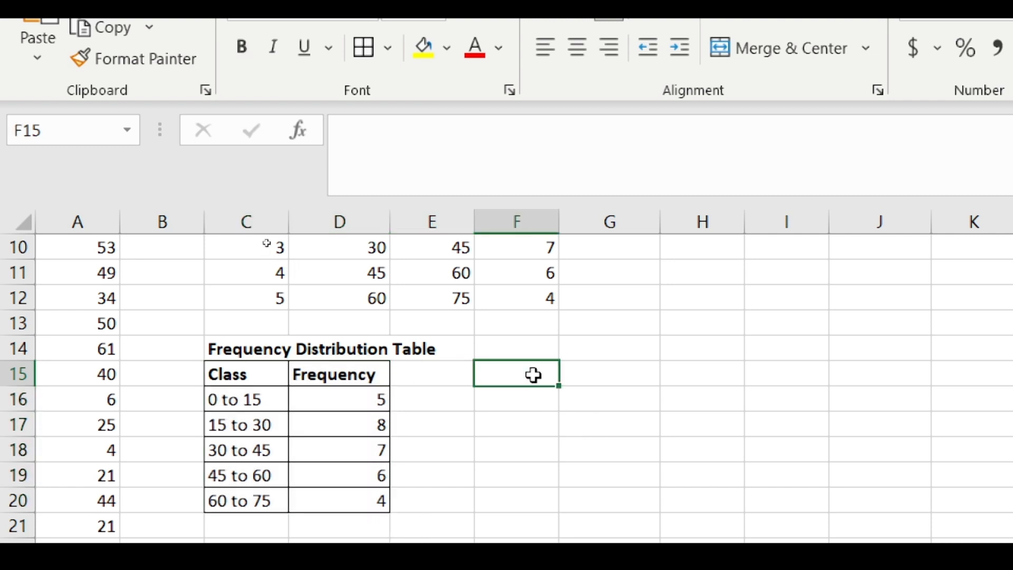